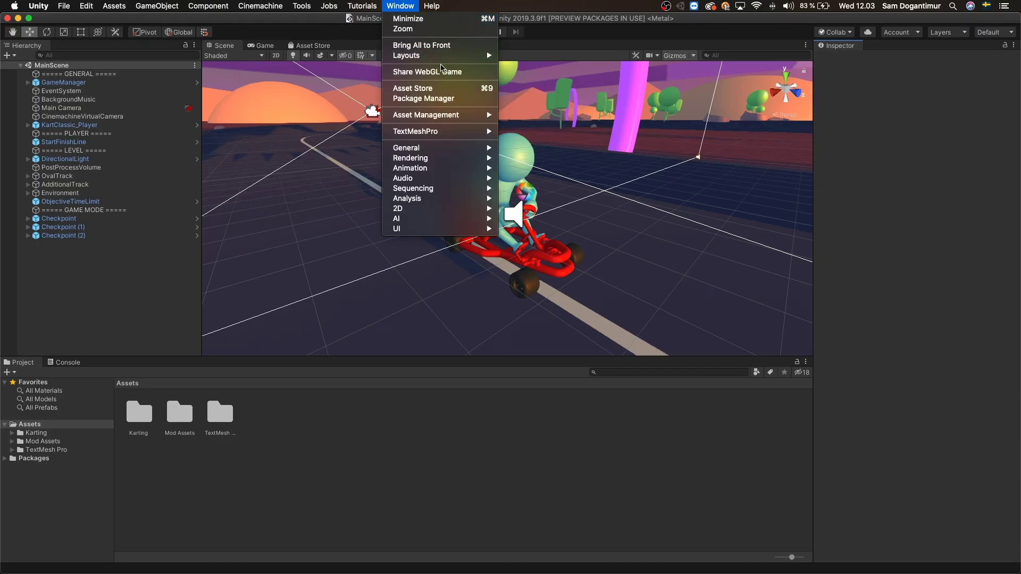
# Share the karting game to Unity Connect as a WebGL build with Share WebGL Game
pyautogui.click(441, 70)
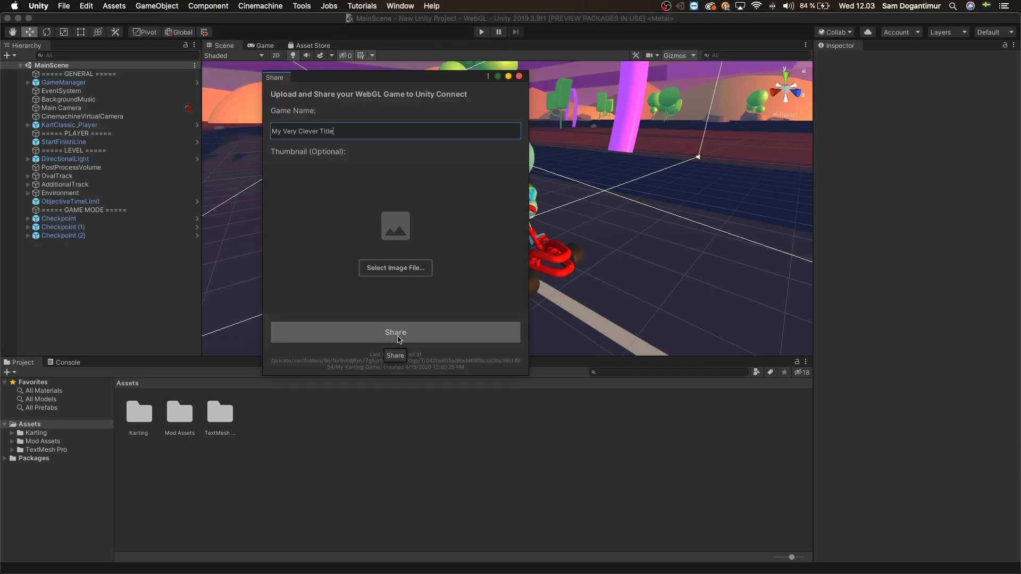
pyautogui.click(399, 338)
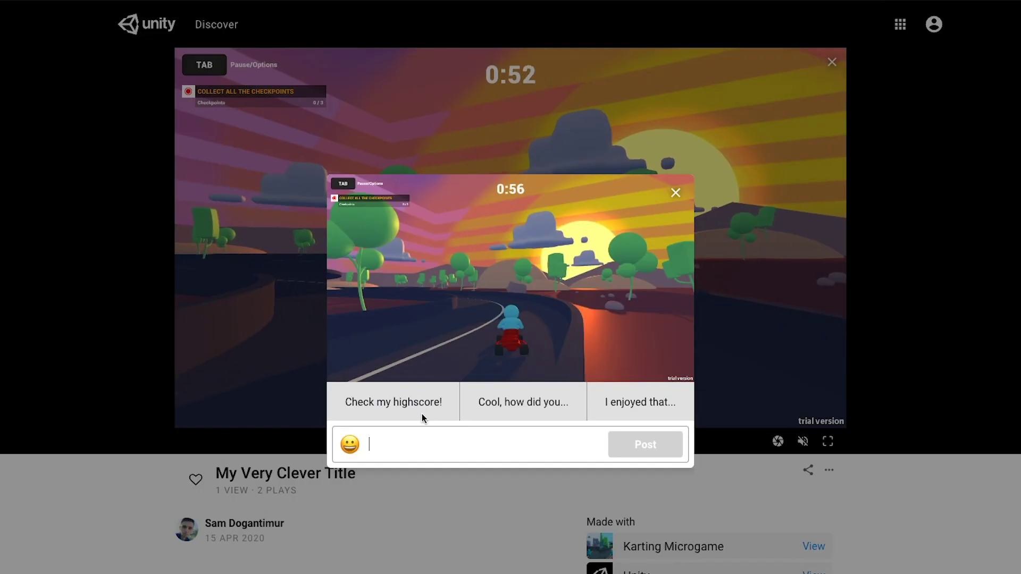
# Try the ready-made replies, ending on 'Check my highscore!', then close the Post dialog unposted
pyautogui.click(407, 443)
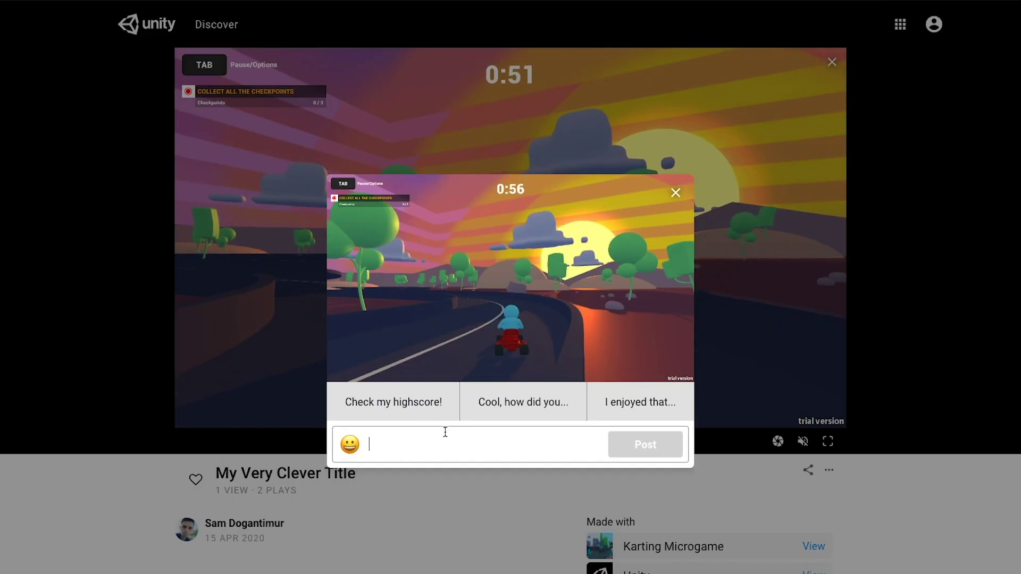
pyautogui.click(543, 399)
pyautogui.click(639, 404)
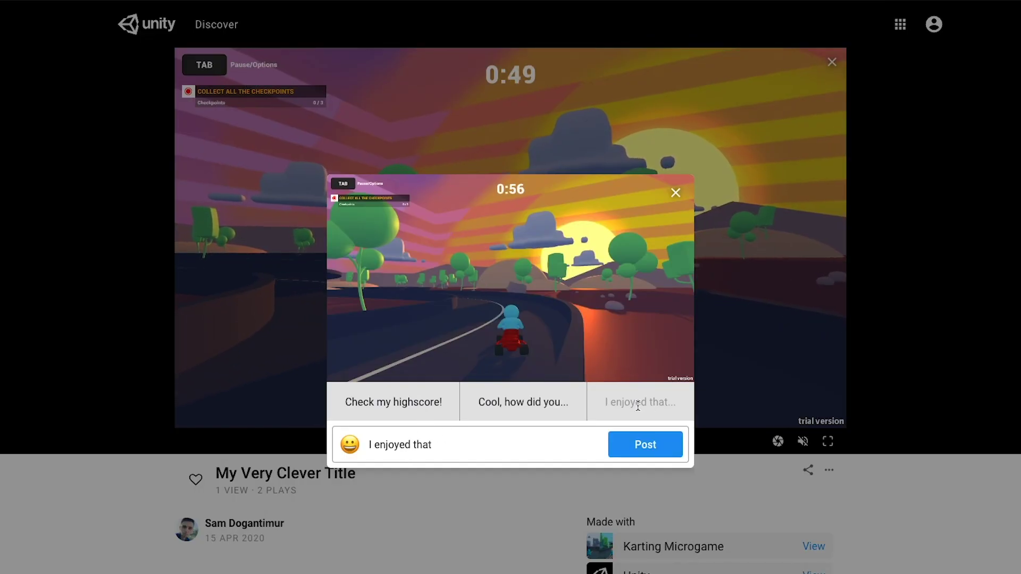
pyautogui.click(397, 413)
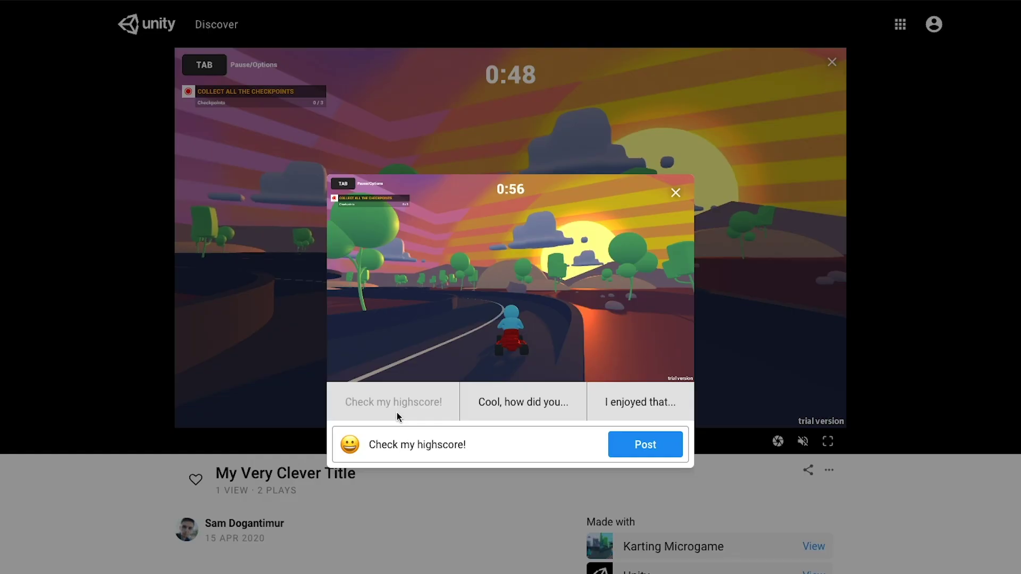
pyautogui.click(675, 193)
# Drive the kart around the bend with the arrow keys
pyautogui.press('Up')
pyautogui.press('Left')
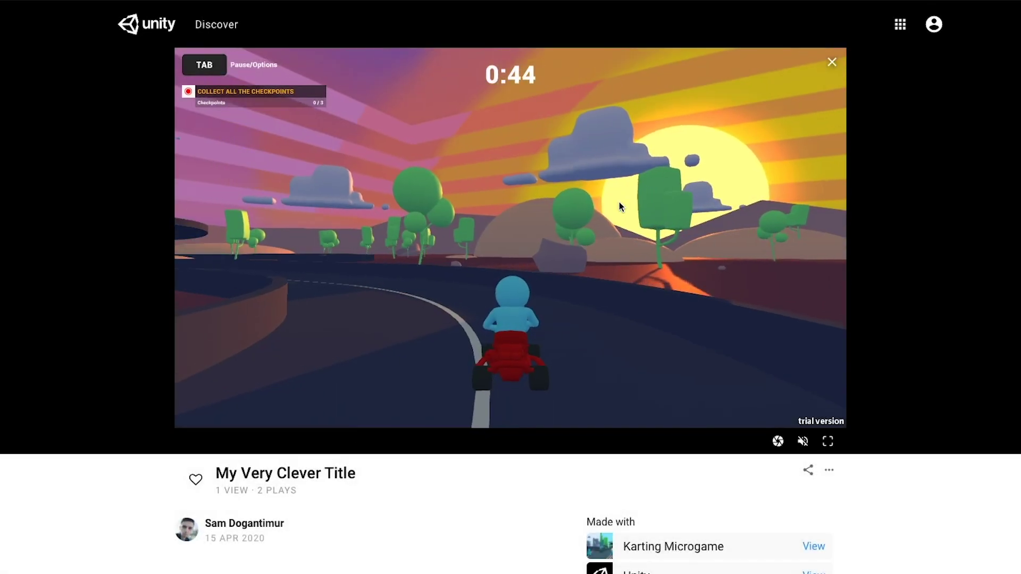
pyautogui.press('Left')
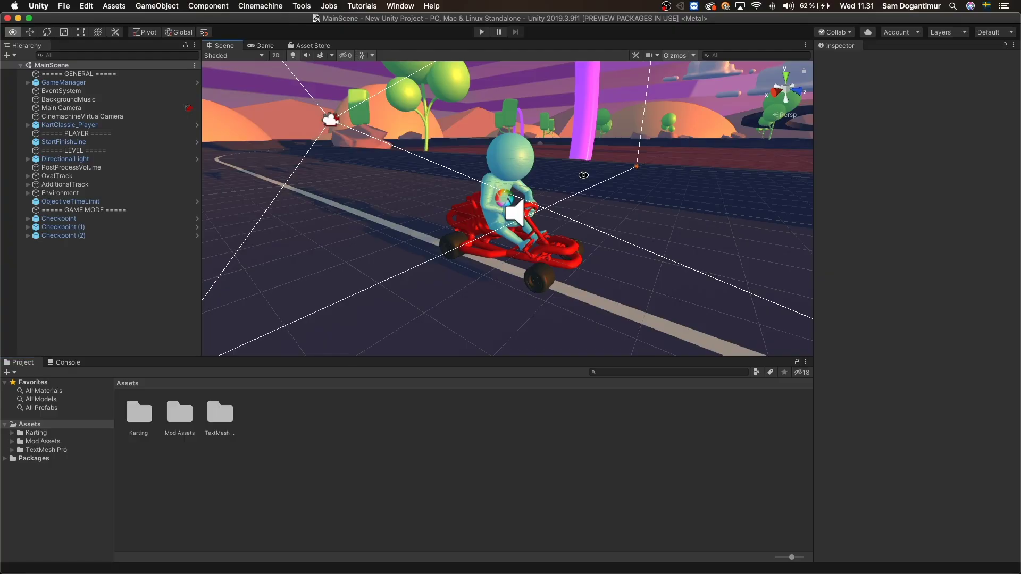
pyautogui.keyDown('alt'); pyautogui.moveTo(583, 175); pyautogui.dragTo(723, 194); pyautogui.keyUp('alt')
pyautogui.moveTo(723, 194); pyautogui.dragTo(567, 154, button='right')
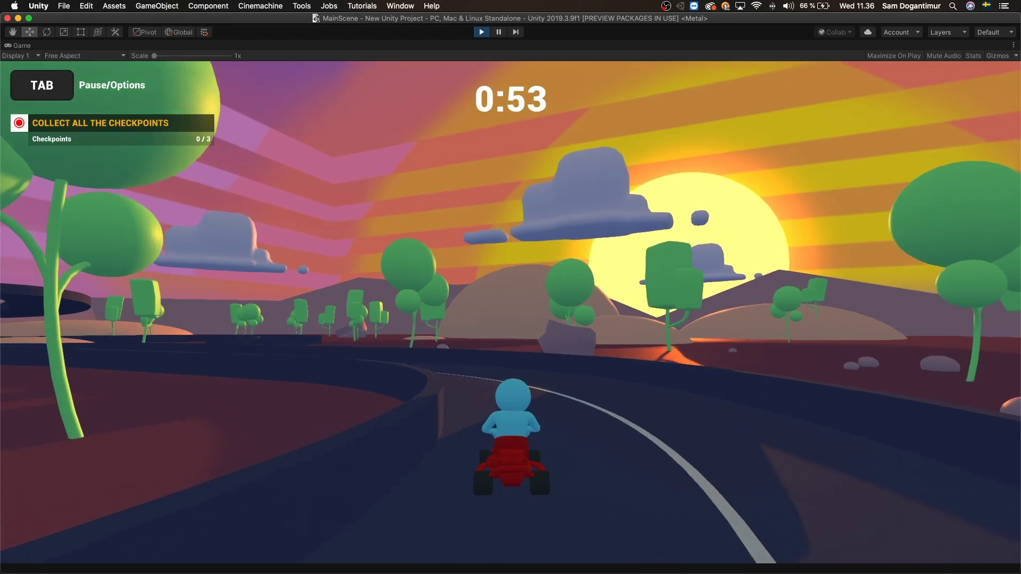
pyautogui.press('Up')
pyautogui.press('Left')
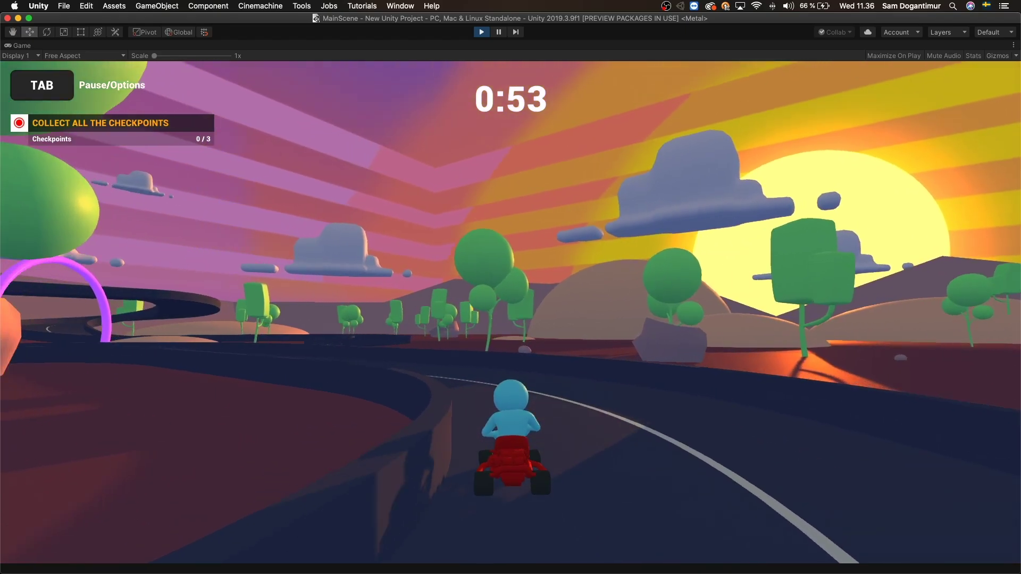
pyautogui.press('Left')
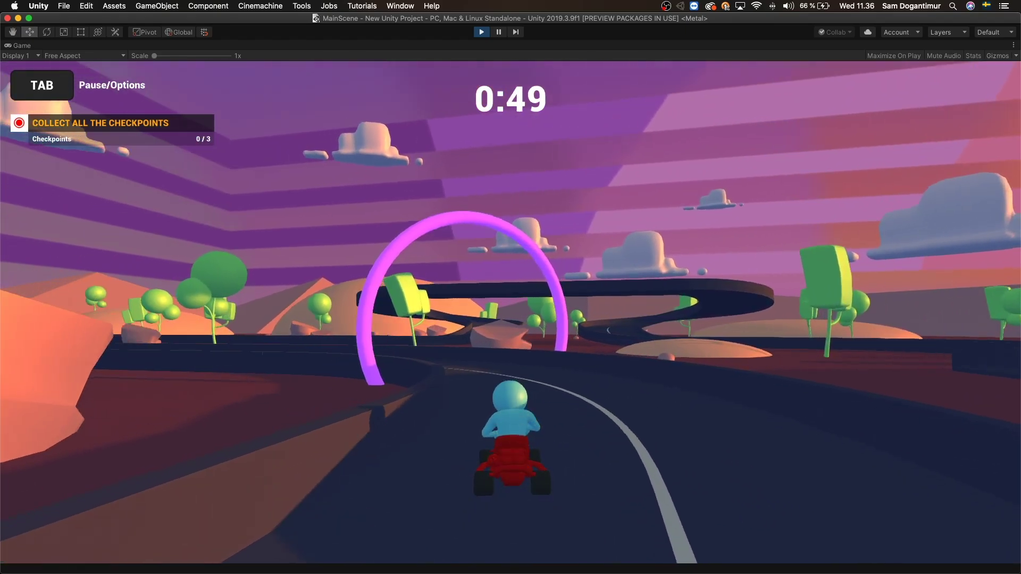
pyautogui.press('Right')
pyautogui.press('Right')
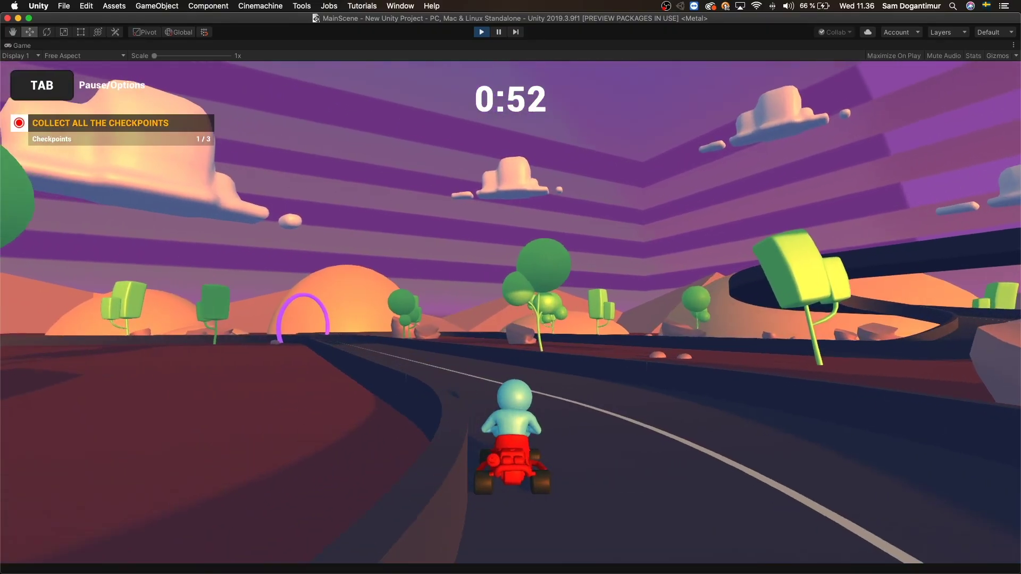
pyautogui.press('Left')
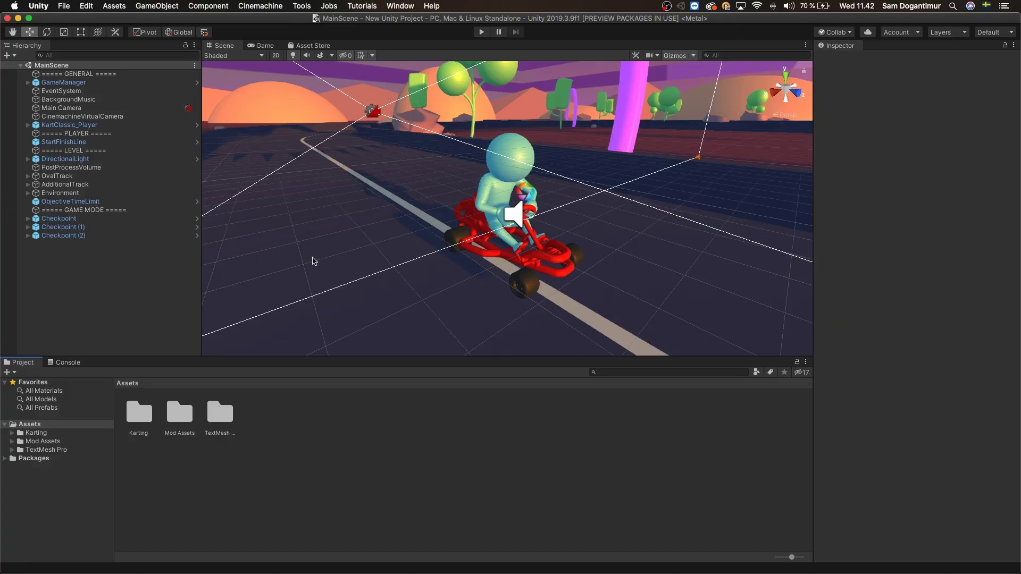
# Find the Share WebGL Game package by searching 'web' in Package Manager and install it
pyautogui.click(394, 7)
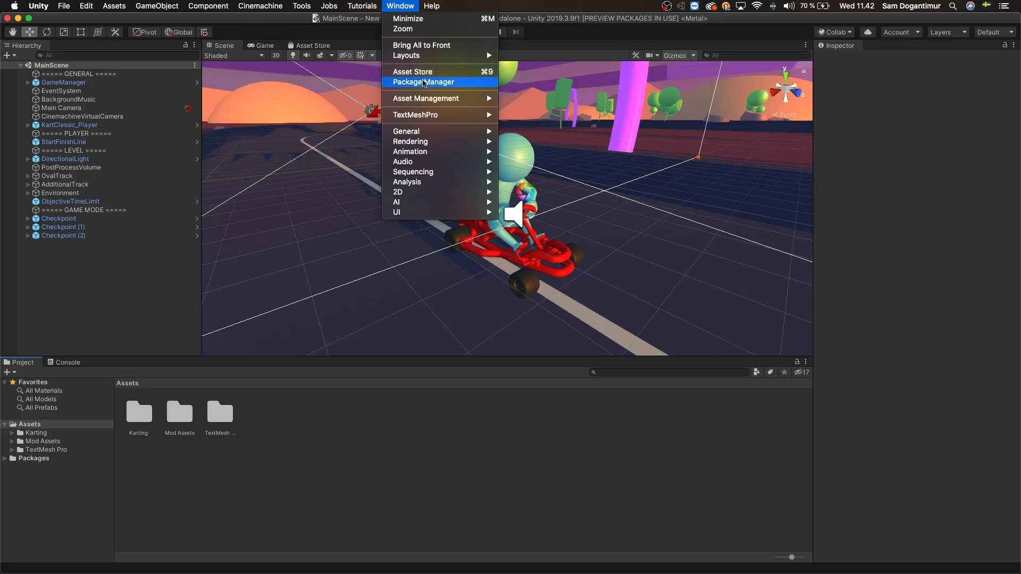
pyautogui.click(424, 83)
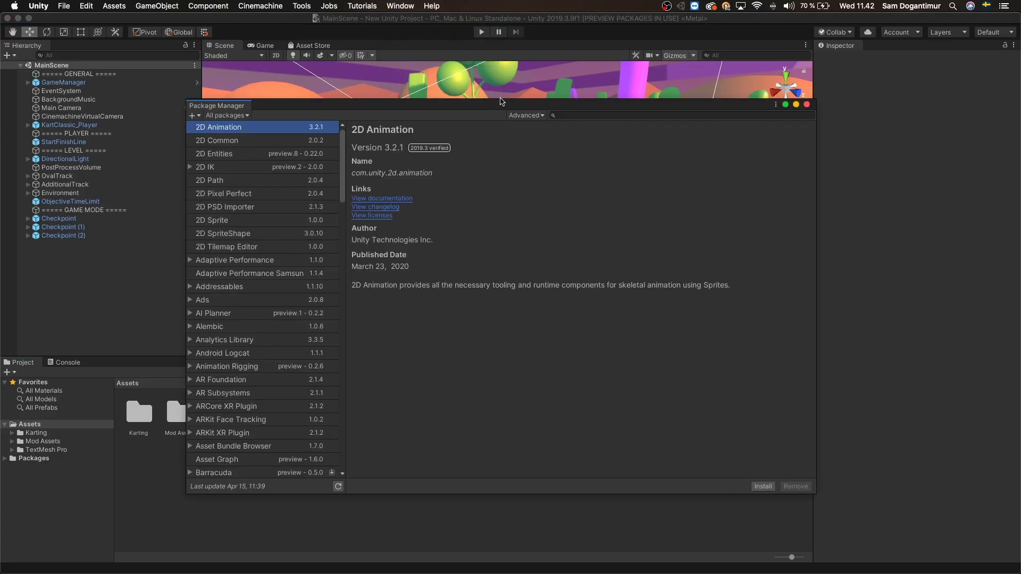
pyautogui.click(570, 116)
pyautogui.write('web')
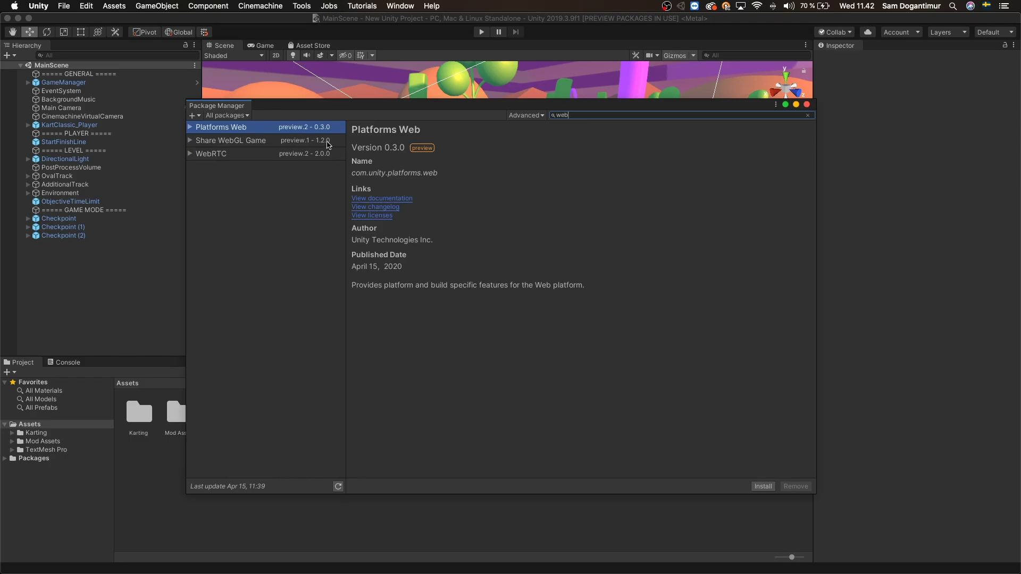
pyautogui.click(329, 145)
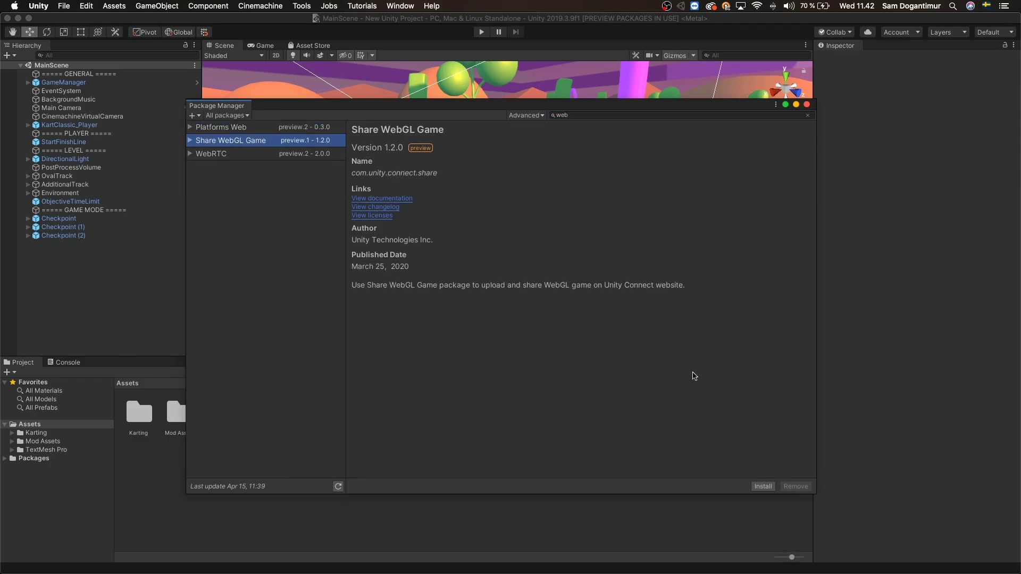
pyautogui.click(764, 487)
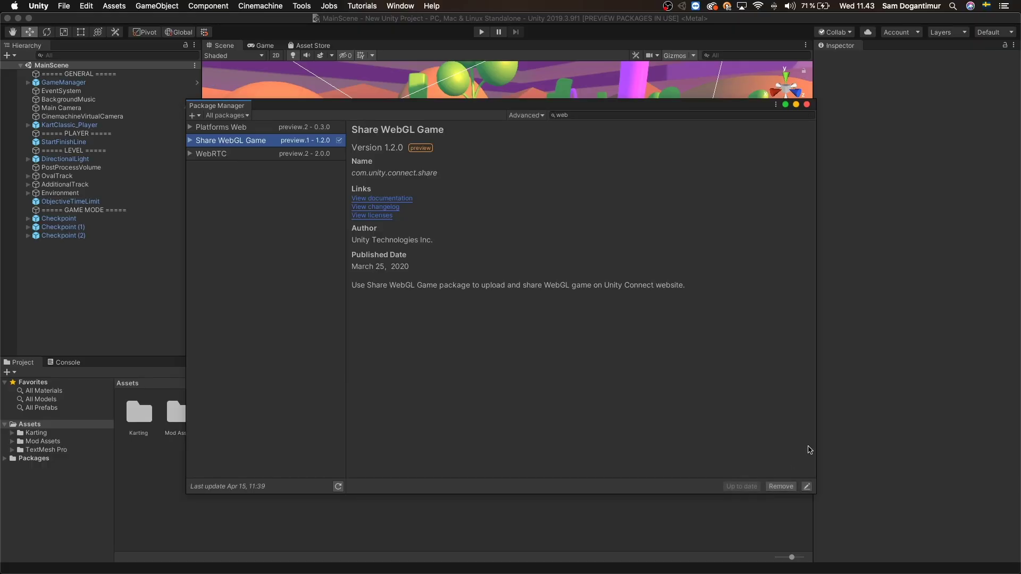
pyautogui.click(807, 105)
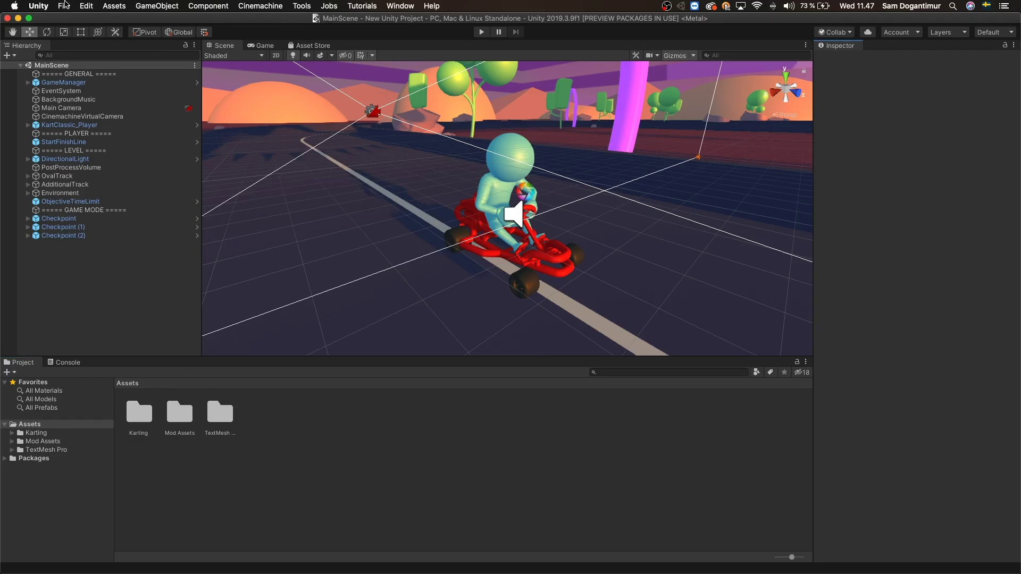
# Switch the build target to WebGL and build into a folder named 'My Karting Game'
pyautogui.click(65, 6)
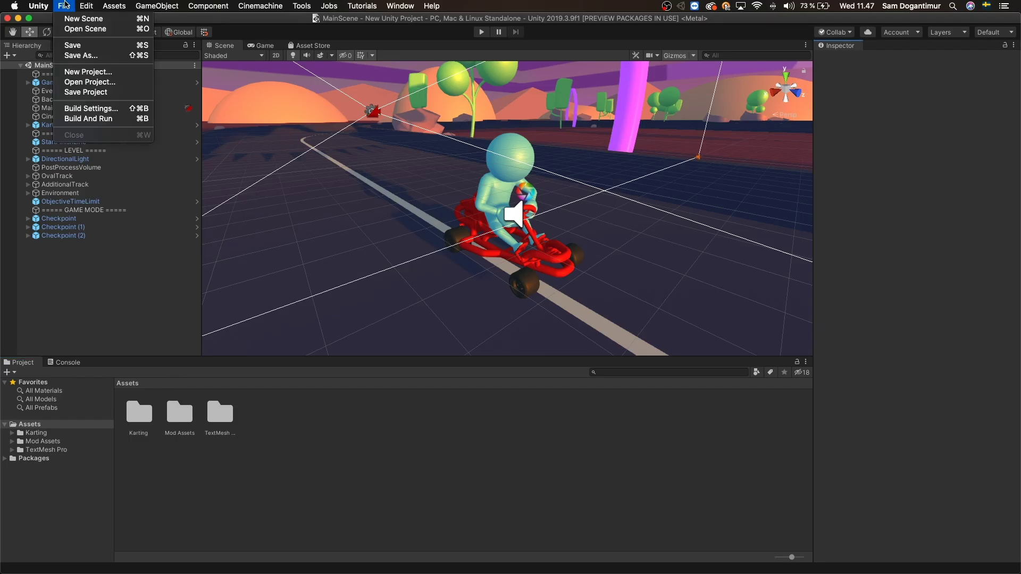
pyautogui.click(122, 109)
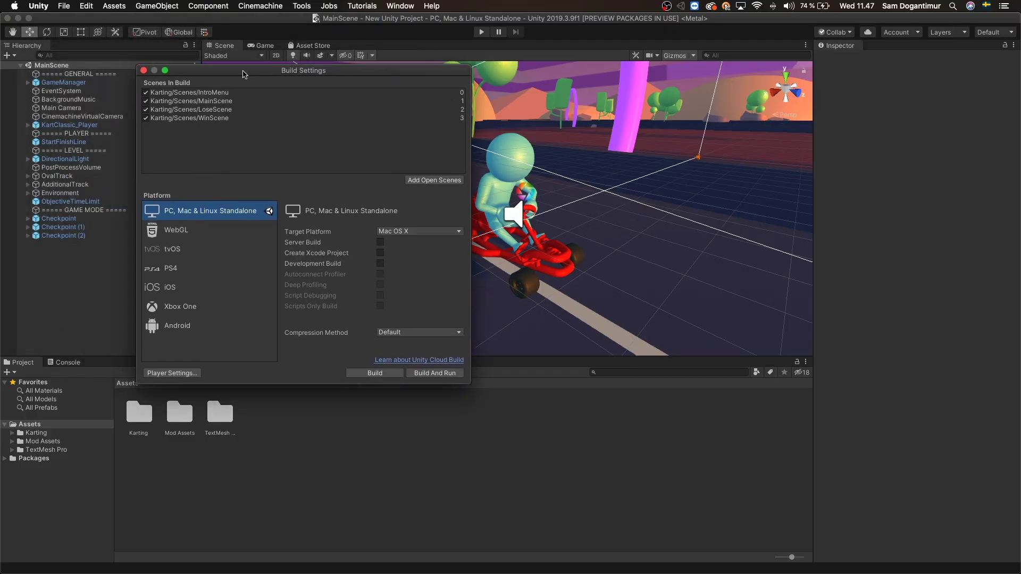
pyautogui.click(209, 230)
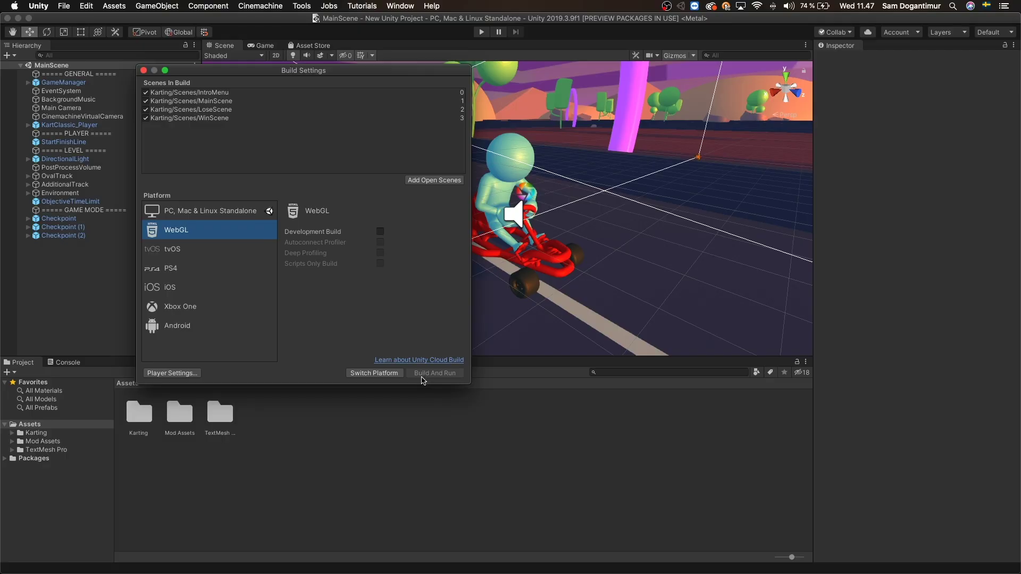
pyautogui.click(399, 376)
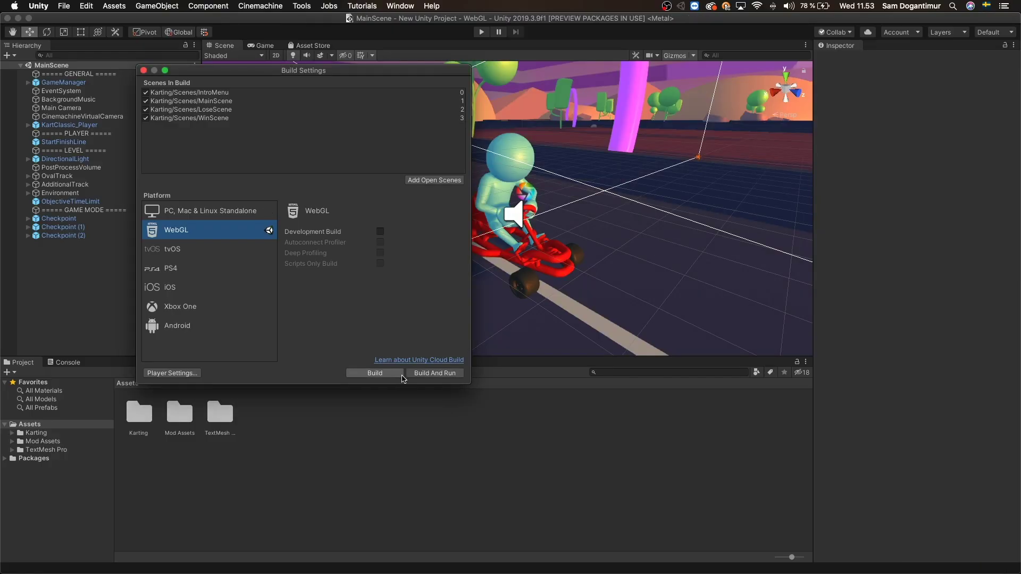
pyautogui.click(402, 376)
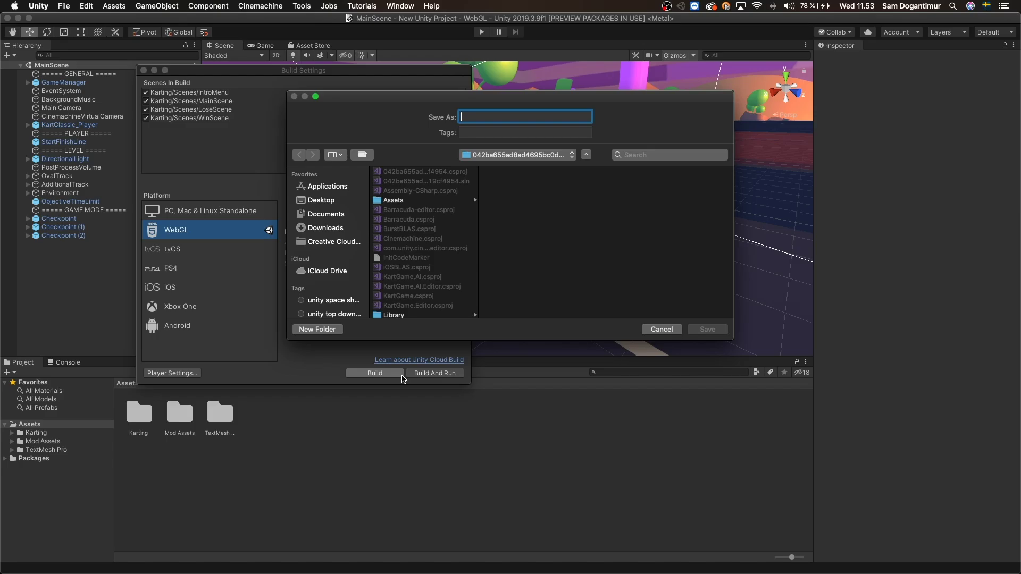
pyautogui.write('My Karting Game')
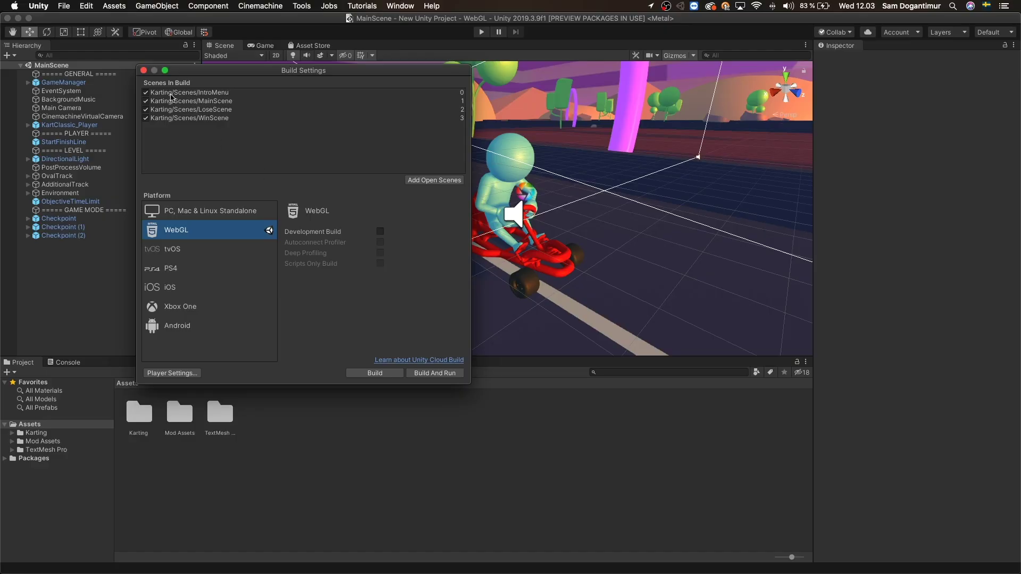
# Open the Share WebGL Game window and enter 'My Very Clever Title' as the game name
pyautogui.click(143, 70)
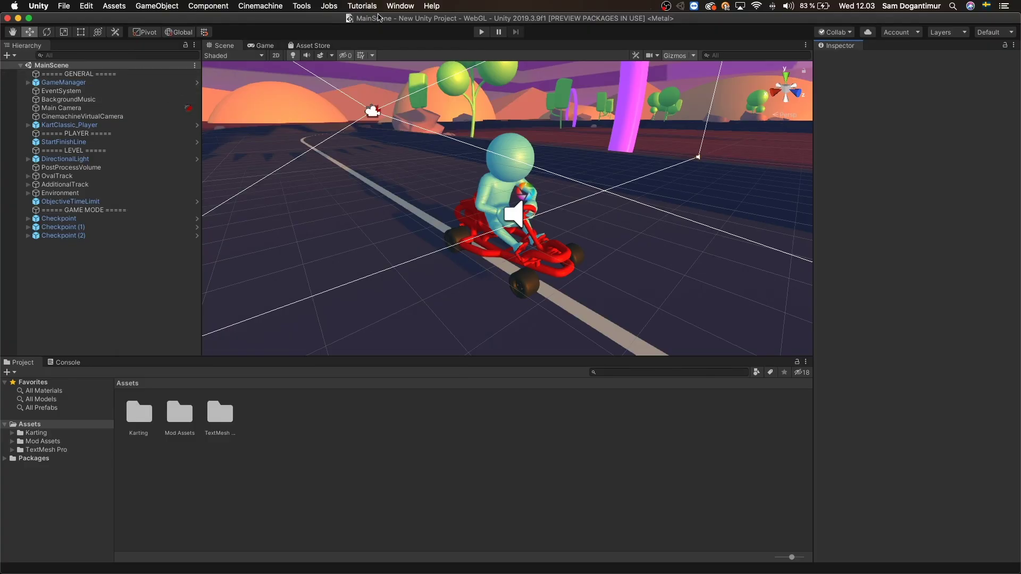
pyautogui.click(400, 6)
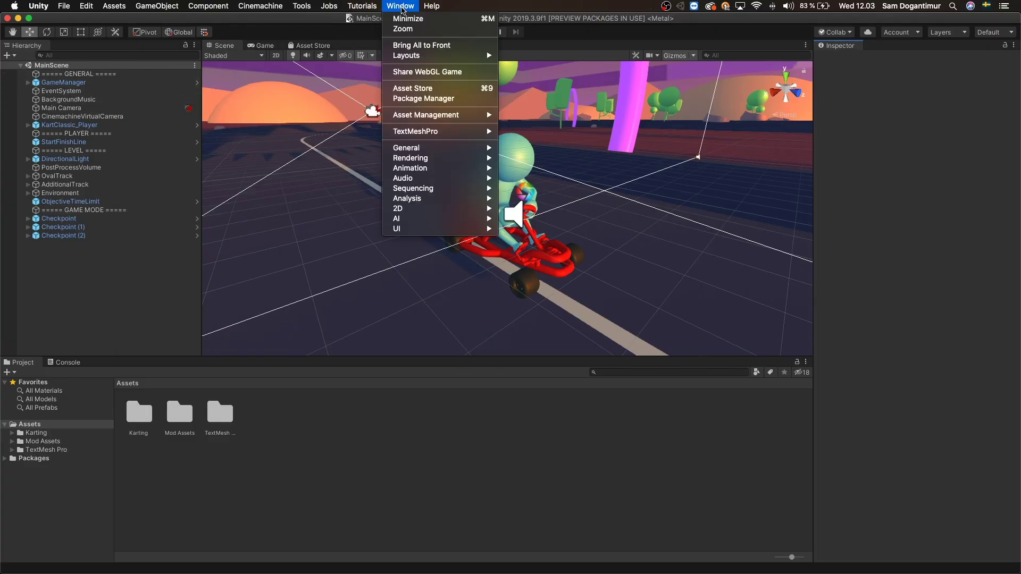
pyautogui.click(441, 71)
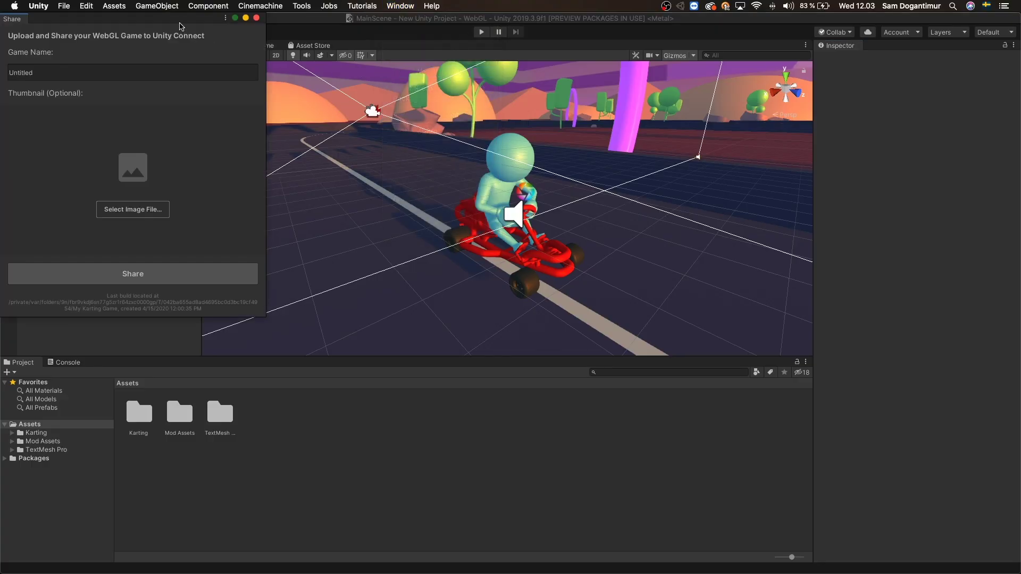
pyautogui.moveTo(183, 25); pyautogui.dragTo(442, 85)
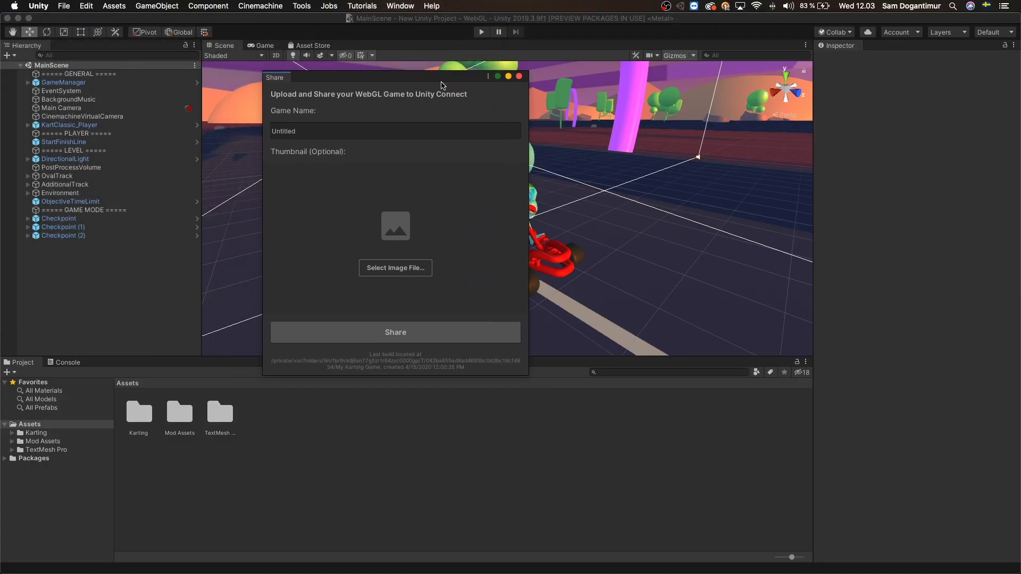
pyautogui.click(382, 130)
pyautogui.write('My ')
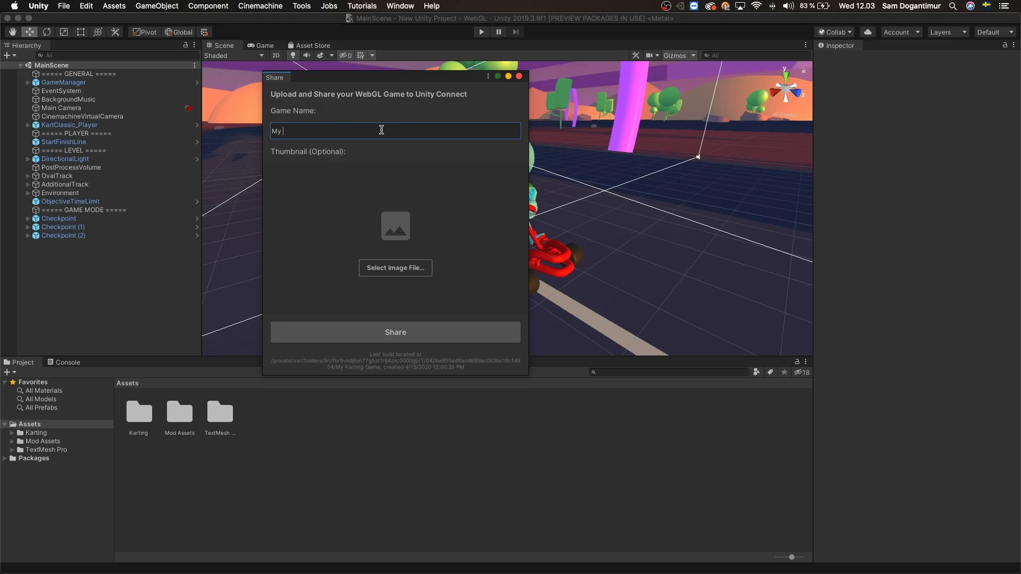
pyautogui.write('Very Clever Title')
# Upload 'My Very Clever Title' to Unity Connect and wait for Upload Completed
pyautogui.click(400, 339)
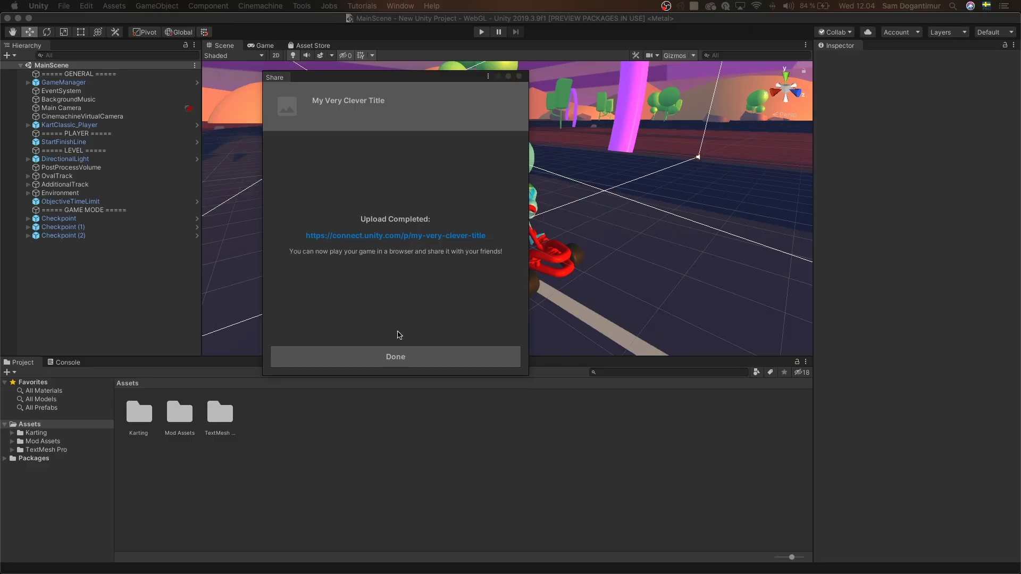
# Open the uploaded game's page, decline the Roadster kart offer, and select the comment box
pyautogui.click(418, 236)
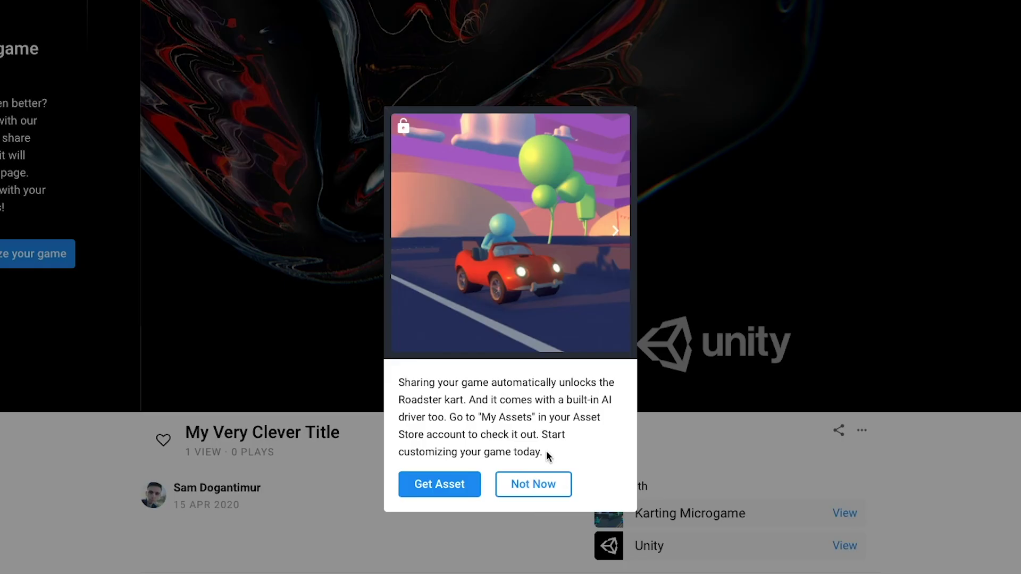
pyautogui.click(530, 494)
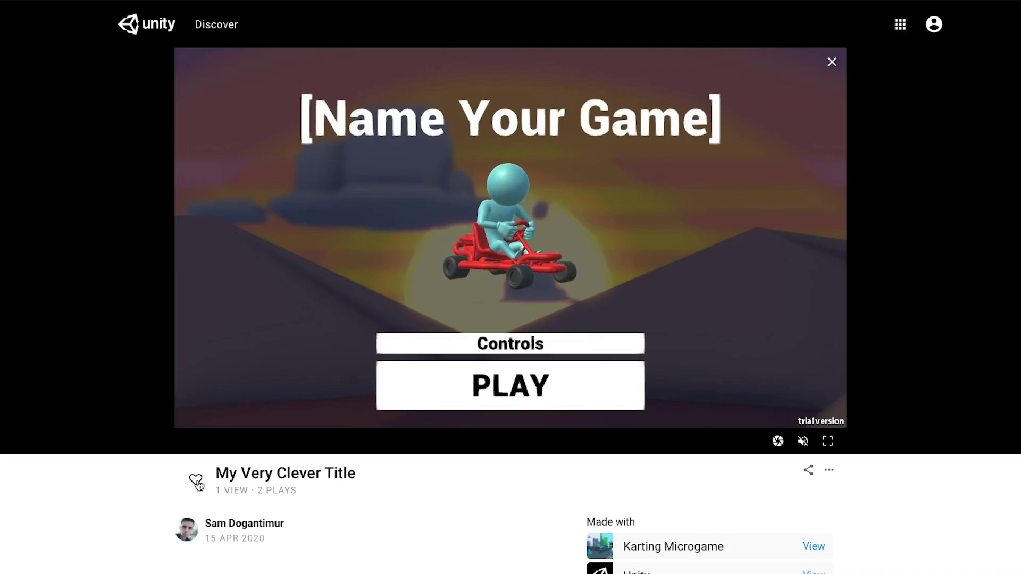
pyautogui.scroll(-2, 481, 525)
pyautogui.scroll(-2, 482, 525)
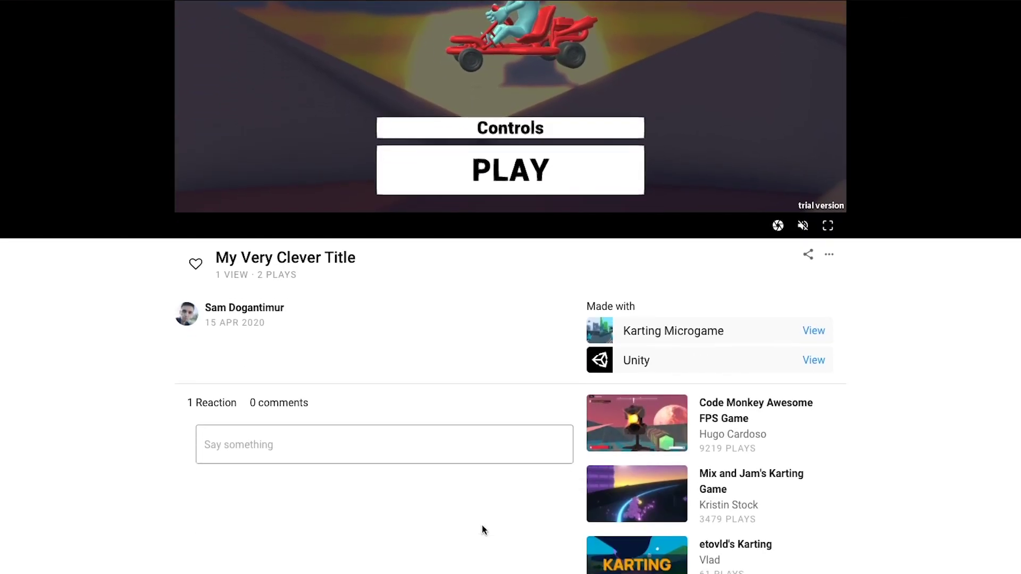
pyautogui.click(376, 450)
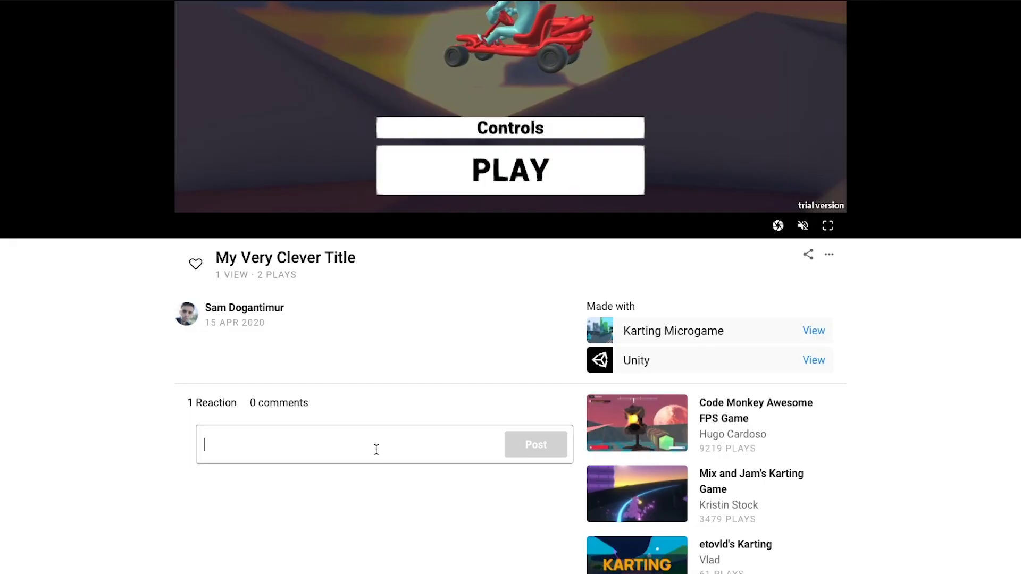
# Write the comment (ending 'Trust me') in the Say something box unposted, then scroll up
pyautogui.write('W')
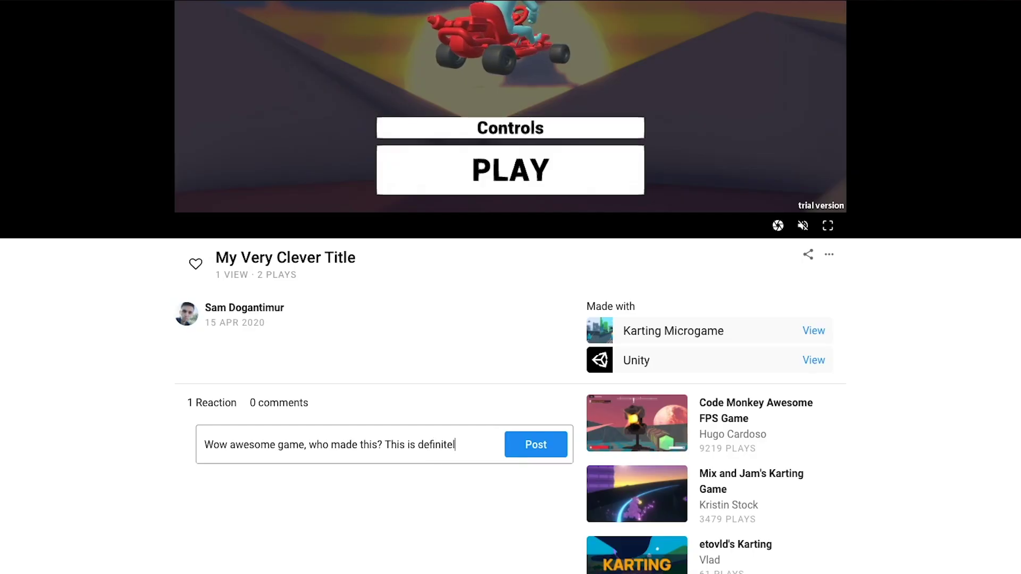
pyautogui.write('y not the creator of the game leaving a comment btw.')
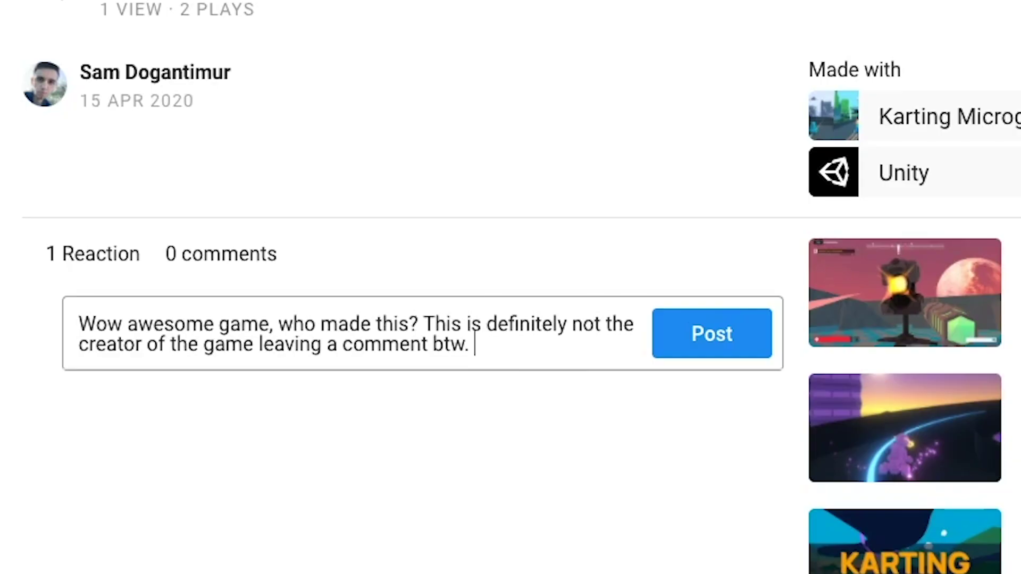
pyautogui.write('Trust me')
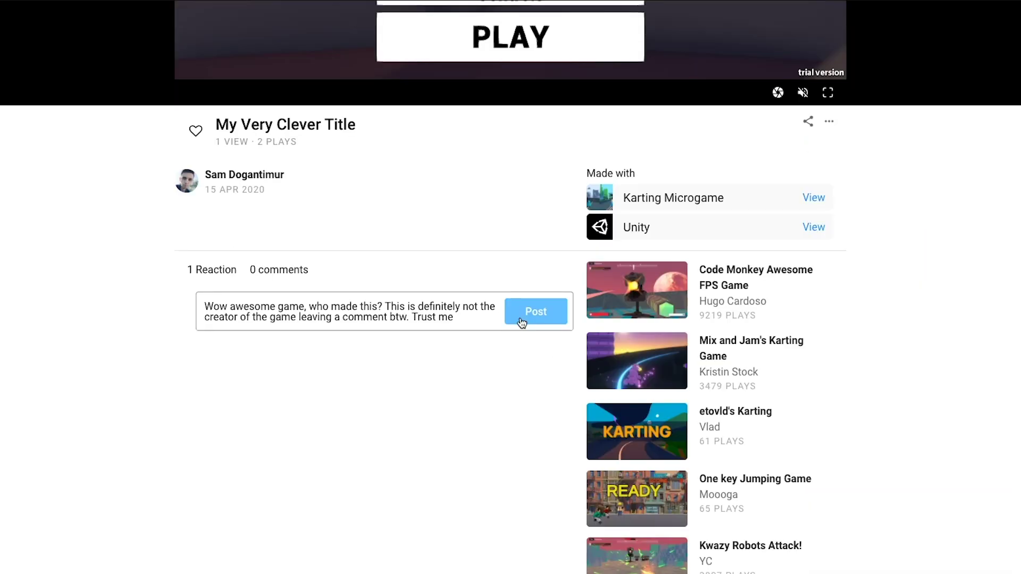
pyautogui.scroll(7, 523, 319)
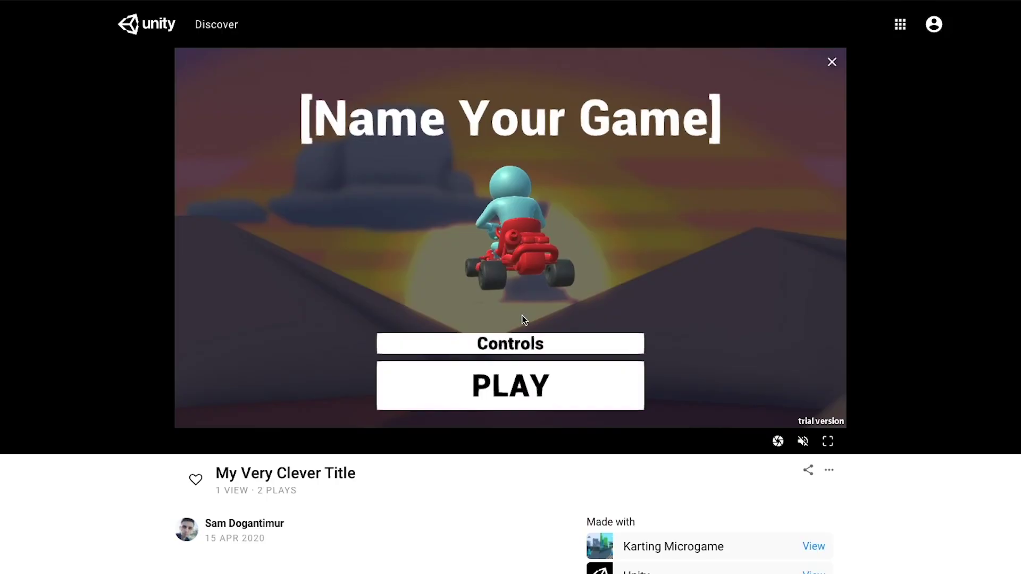
# Start the game, drive the kart down the track, and capture a screenshot with P
pyautogui.click(516, 392)
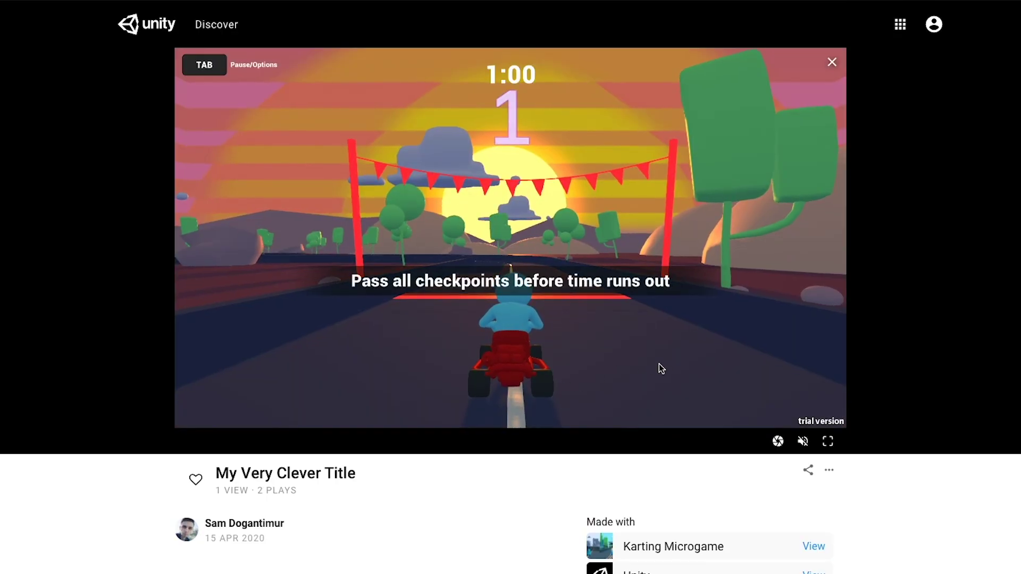
pyautogui.press('Up')
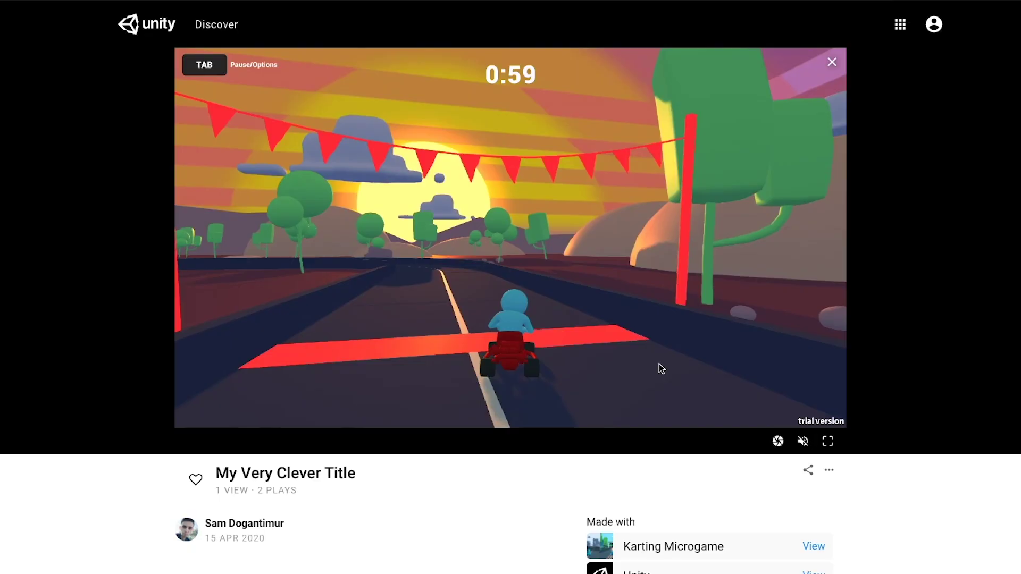
pyautogui.press('Right')
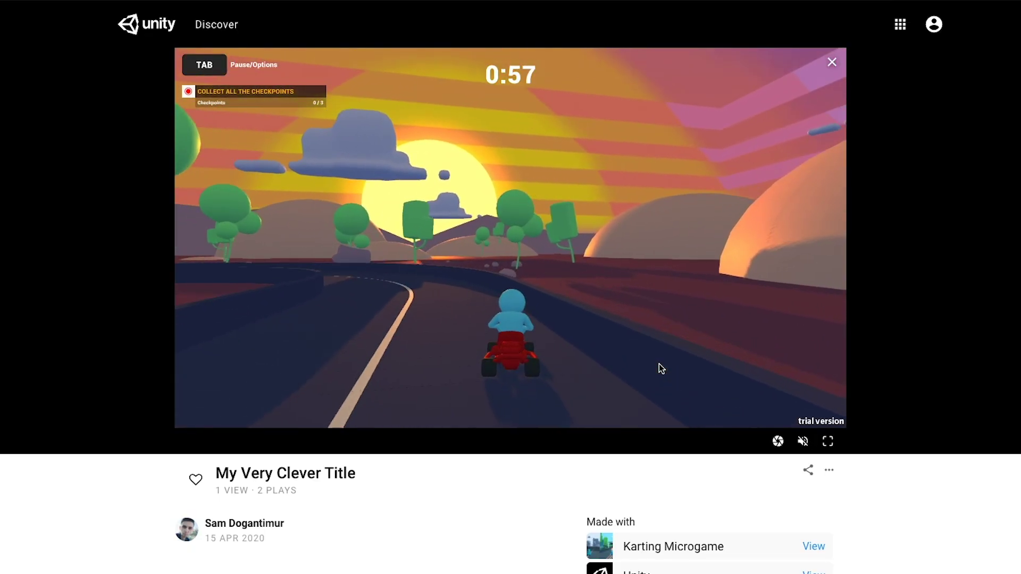
pyautogui.press('p')
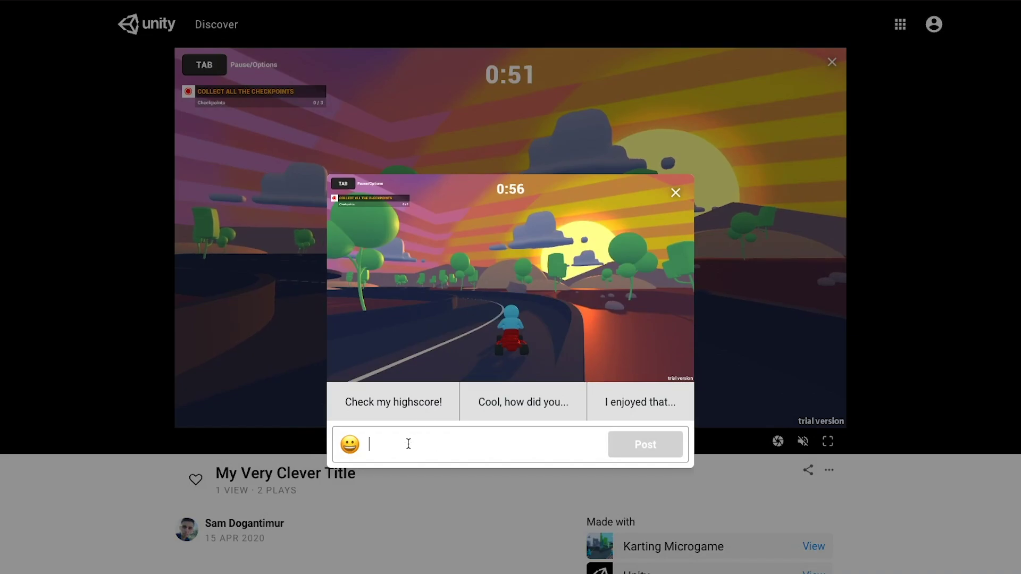
# Try the suggested replies, close the comment popup, and steer toward the checkpoint ring
pyautogui.click(542, 398)
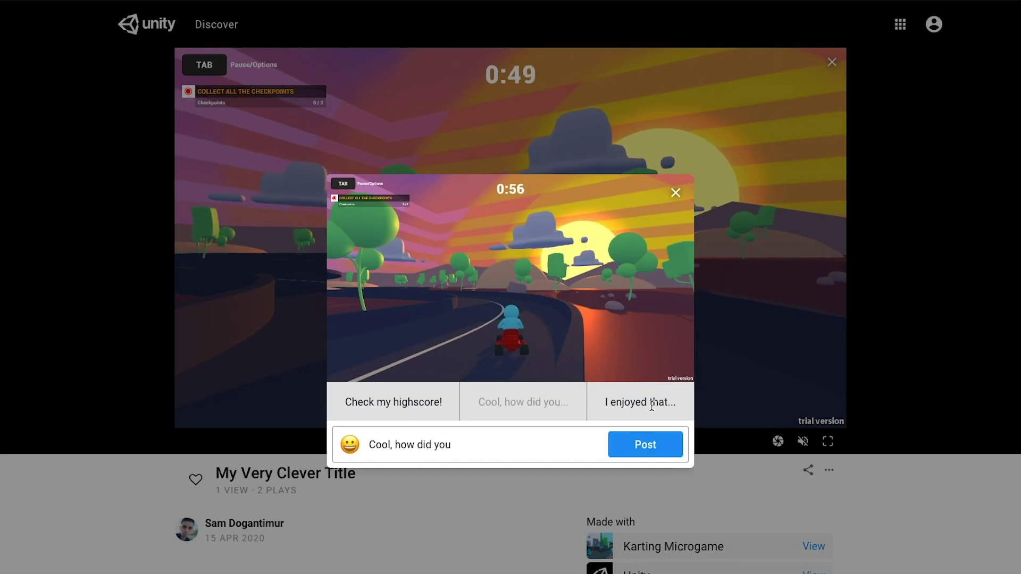
pyautogui.click(651, 404)
pyautogui.click(396, 413)
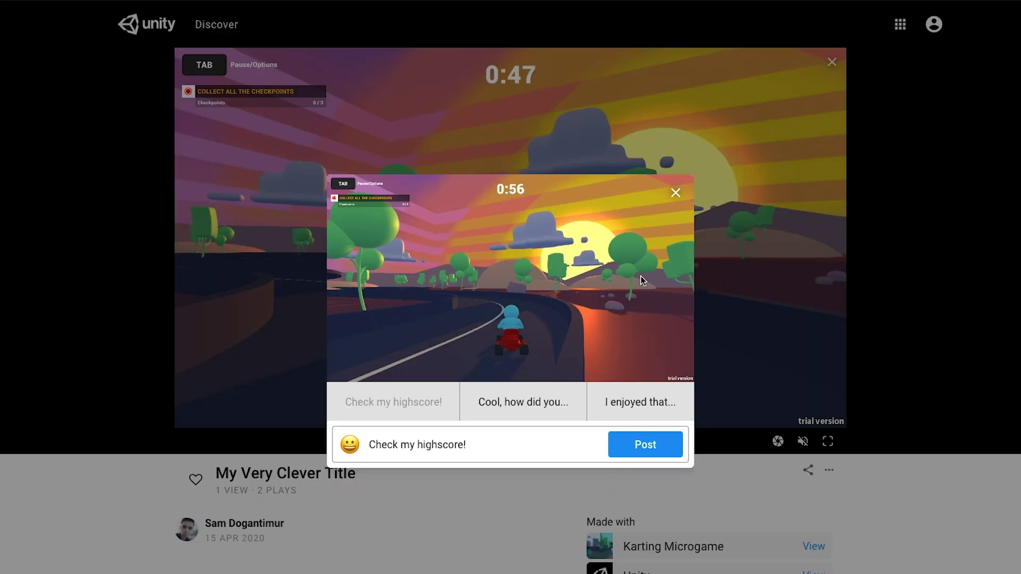
pyautogui.click(676, 192)
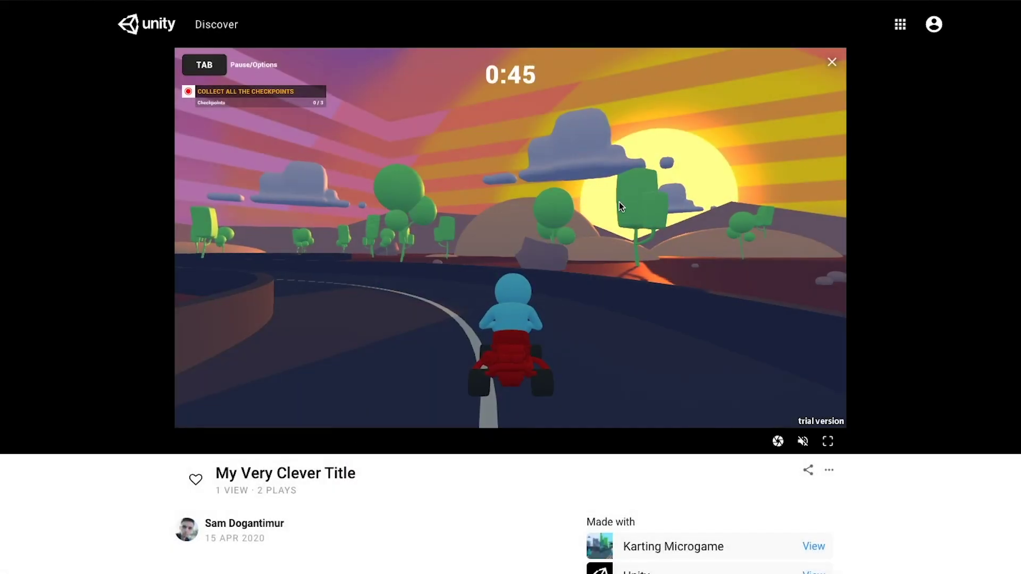
pyautogui.press('Up')
pyautogui.press('Left')
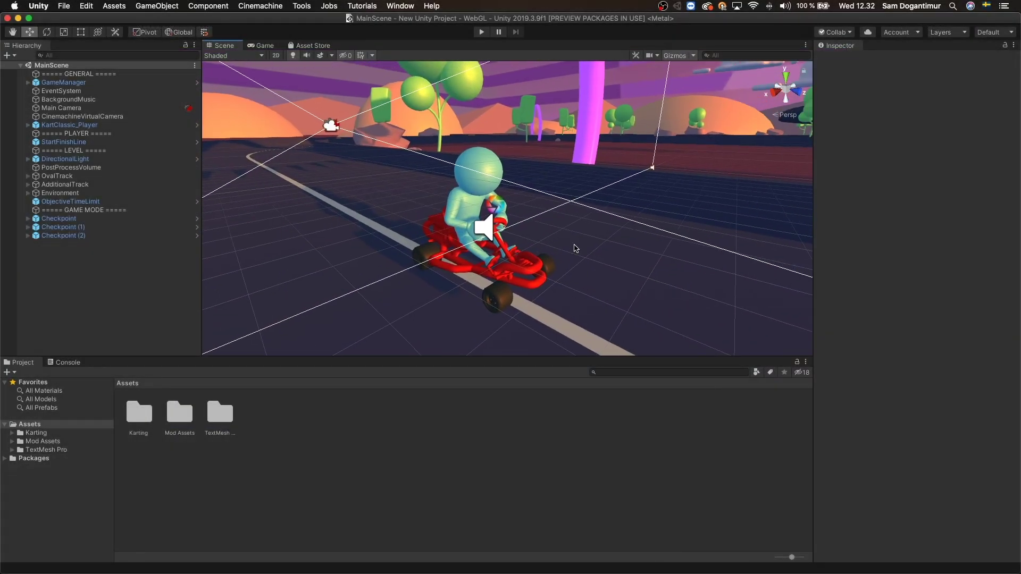
# Import the mod assets package and drag the Roadster_Player prefab onto the track
pyautogui.keyDown('alt'); pyautogui.moveTo(575, 247); pyautogui.dragTo(736, 267); pyautogui.keyUp('alt')
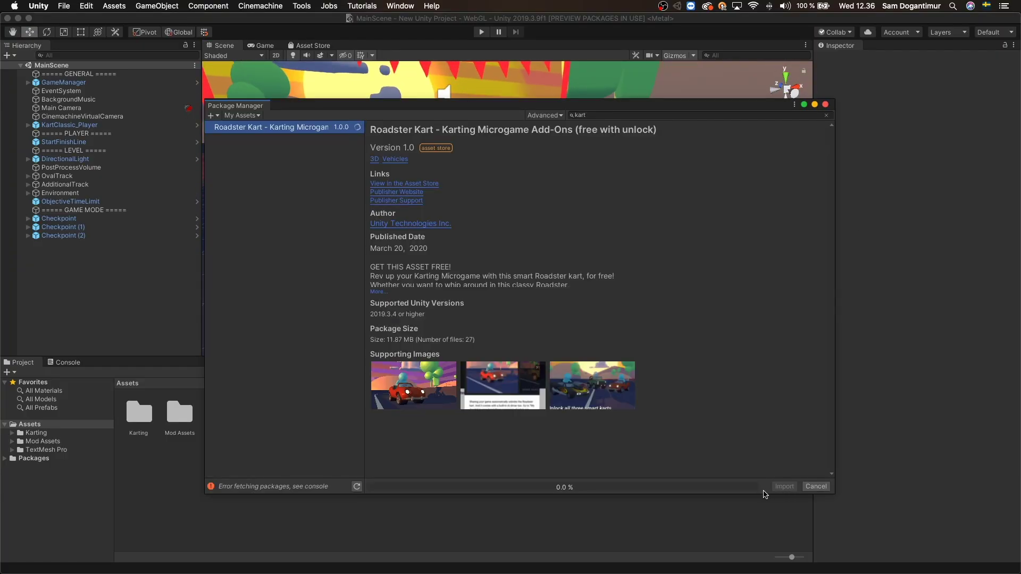
pyautogui.click(775, 487)
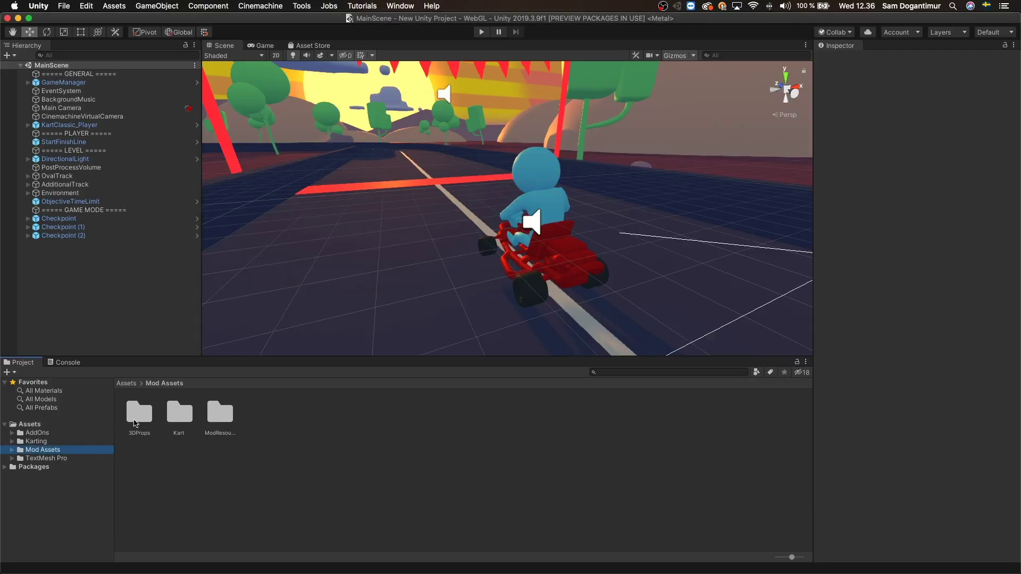
pyautogui.doubleClick(179, 413)
pyautogui.click(670, 373)
pyautogui.write('roadster')
pyautogui.click(220, 462)
pyautogui.moveTo(220, 463); pyautogui.dragTo(506, 173)
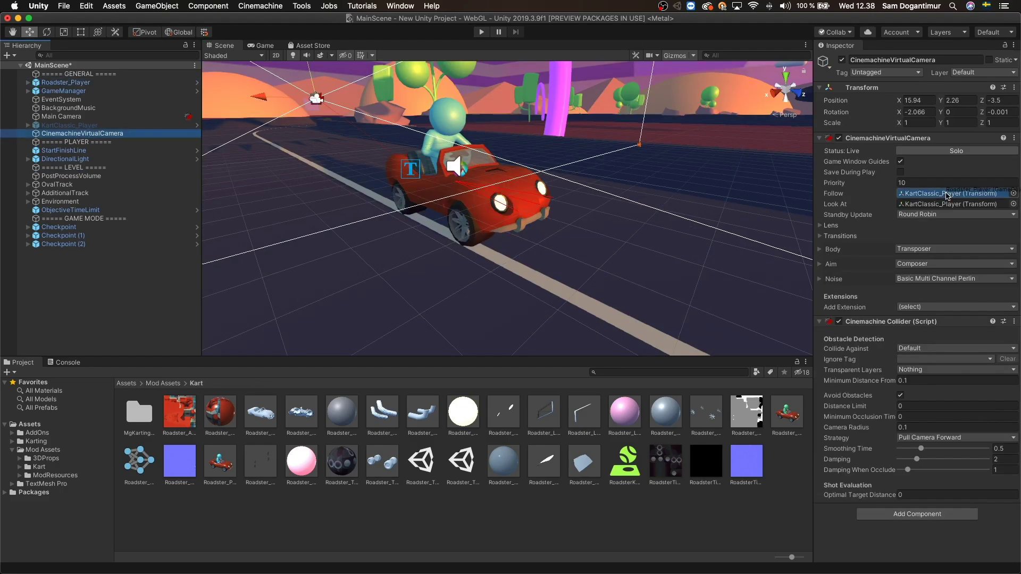
# Set the virtual camera's Look At to Roadster_Player and test the race in Play mode
pyautogui.click(91, 82)
pyautogui.click(83, 133)
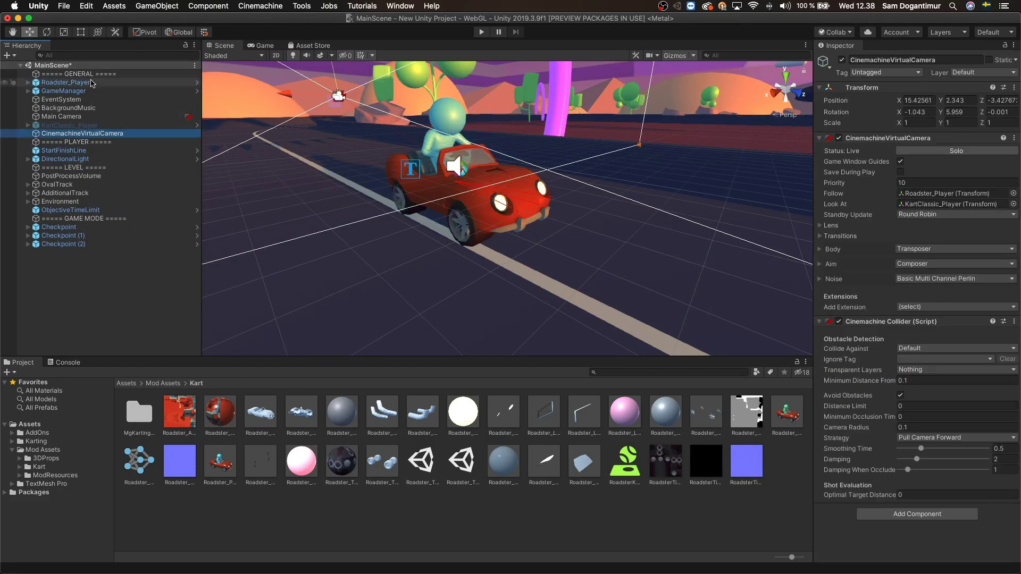
pyautogui.rightClick(92, 82)
pyautogui.press('Escape')
pyautogui.moveTo(92, 83); pyautogui.dragTo(951, 204)
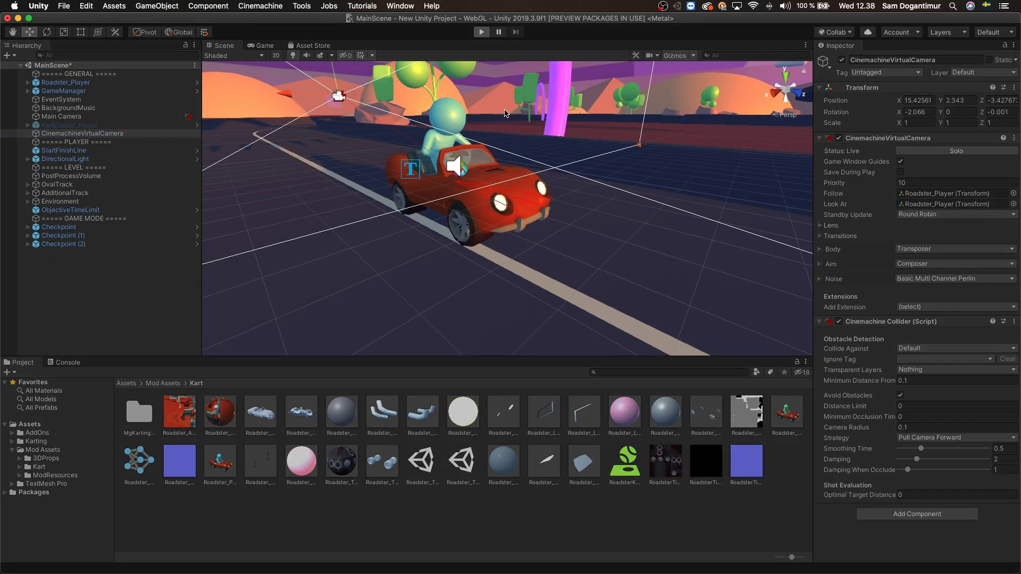
pyautogui.press('super+p')
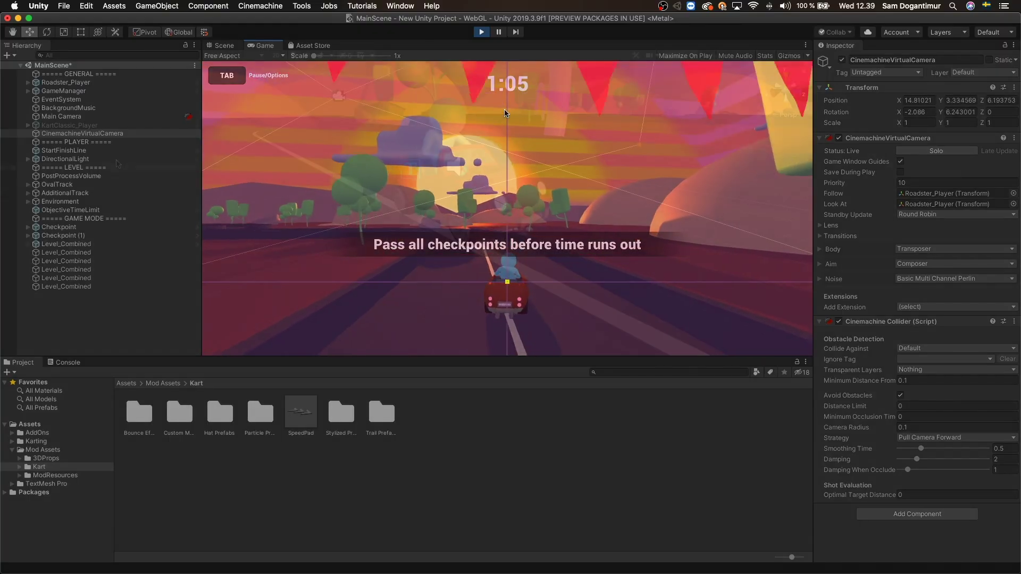
pyautogui.click(64, 6)
# Build the Roadster WebGL version and upload it to Unity Play titled 'My new title'
pyautogui.click(79, 102)
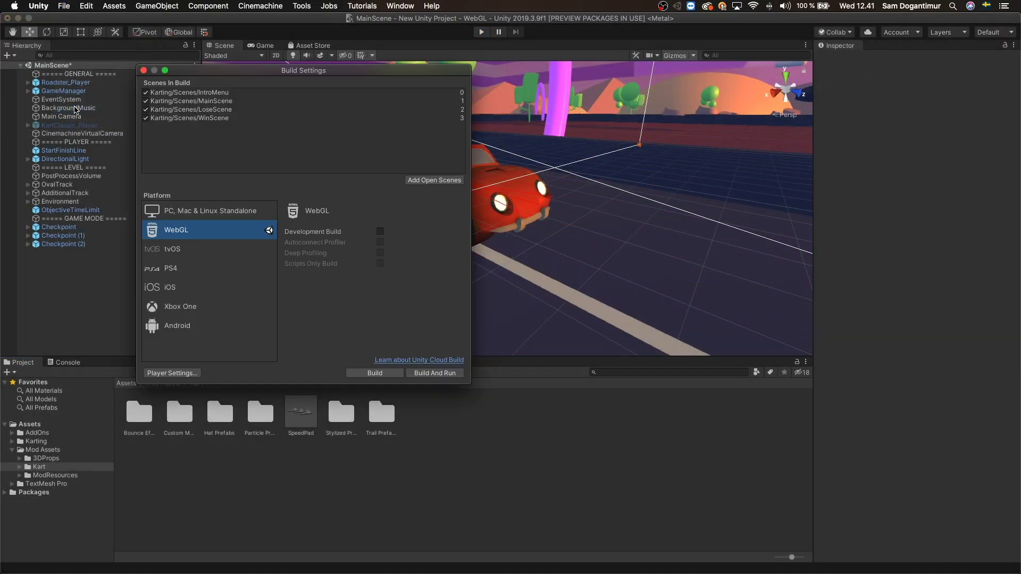
pyautogui.click(375, 373)
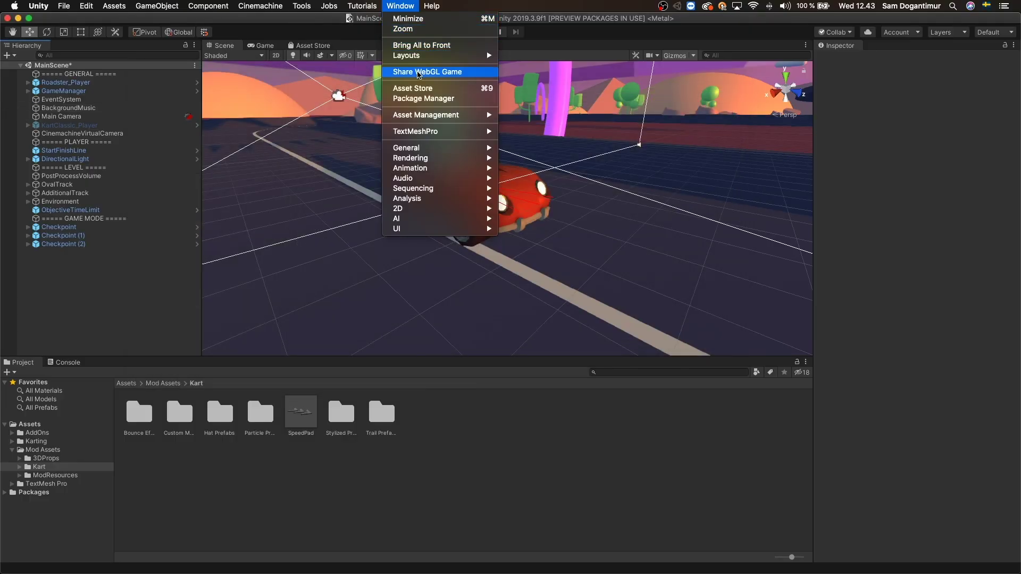
pyautogui.click(418, 73)
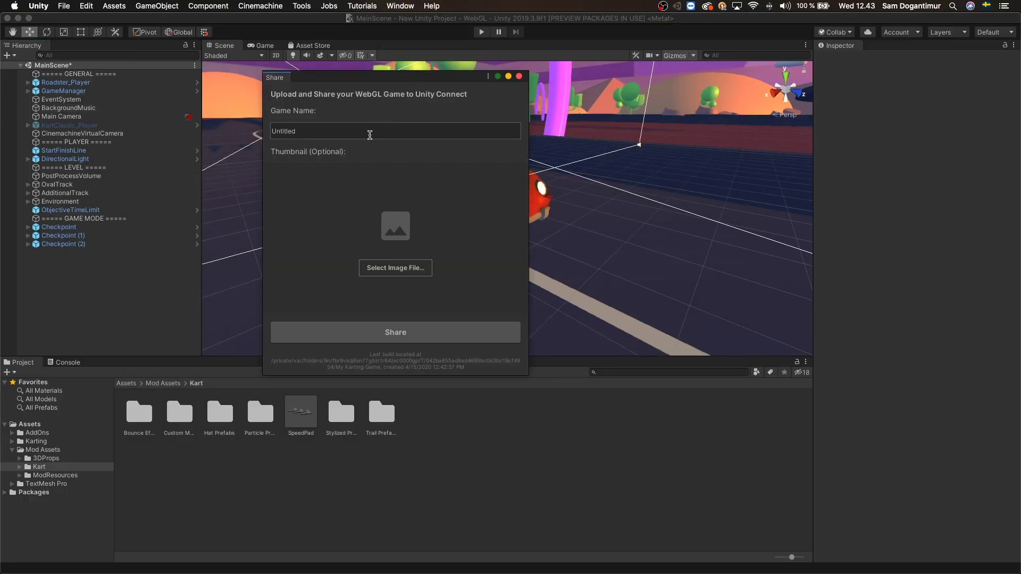
pyautogui.click(369, 135)
pyautogui.write('My new title')
pyautogui.click(395, 333)
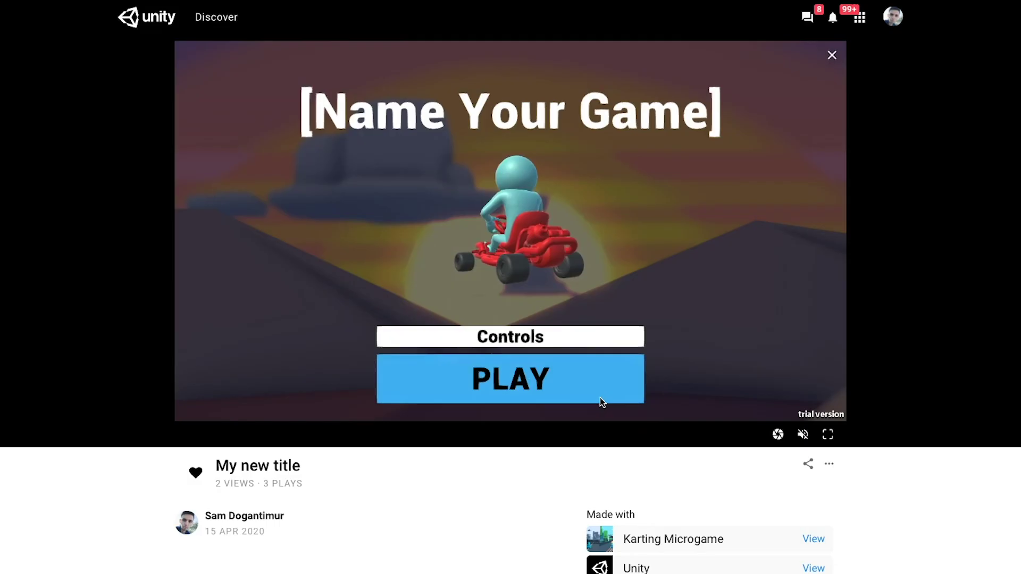
# Start the game and steer the Roadster around the left curve through the first checkpoint
pyautogui.click(600, 398)
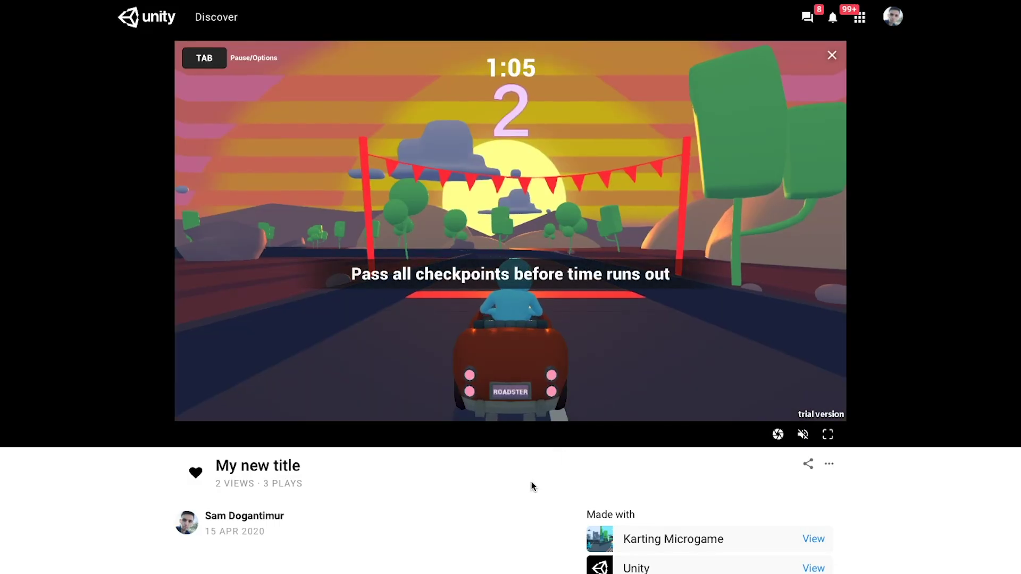
pyautogui.press('Up')
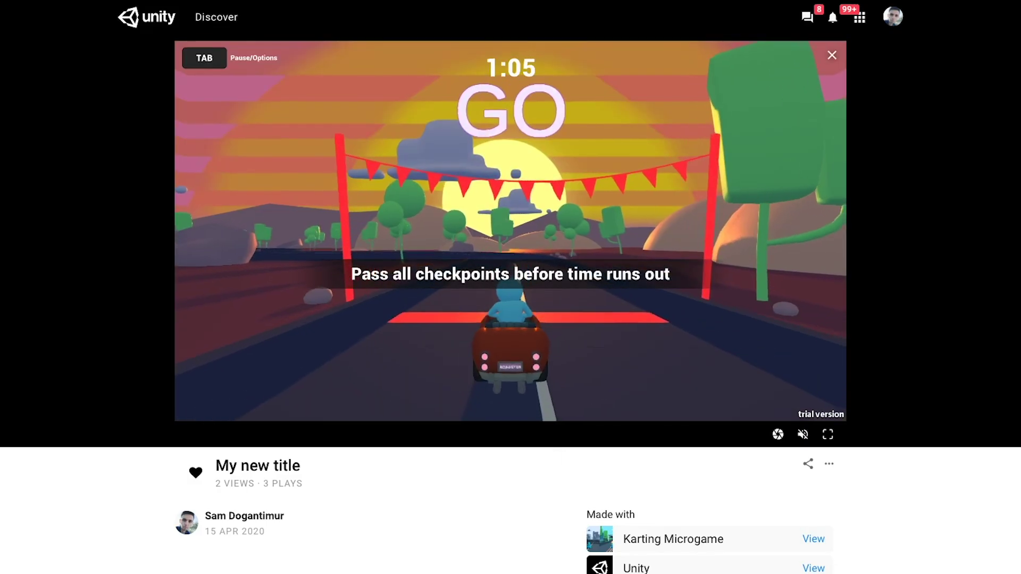
pyautogui.press('Left')
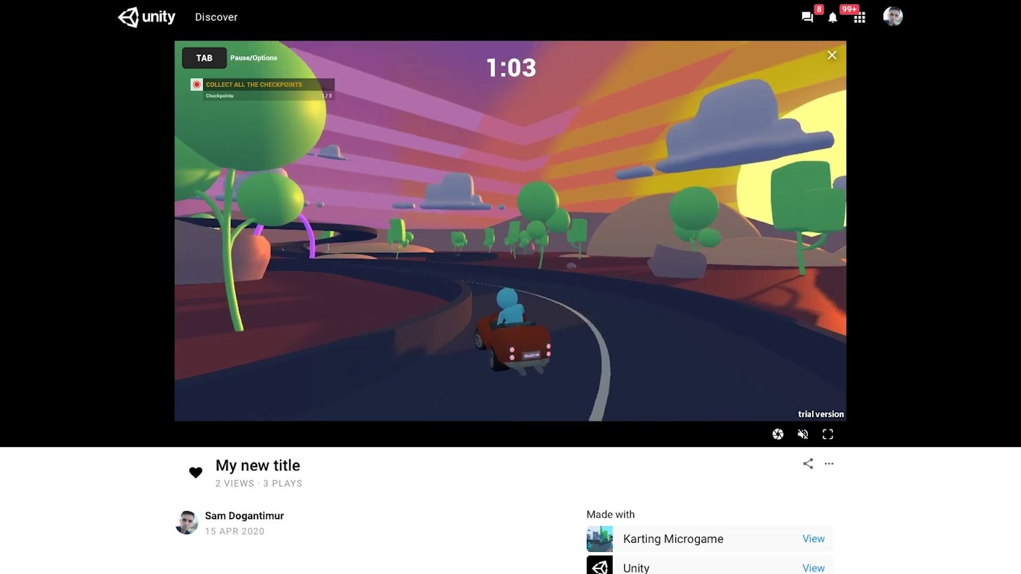
pyautogui.press('Left')
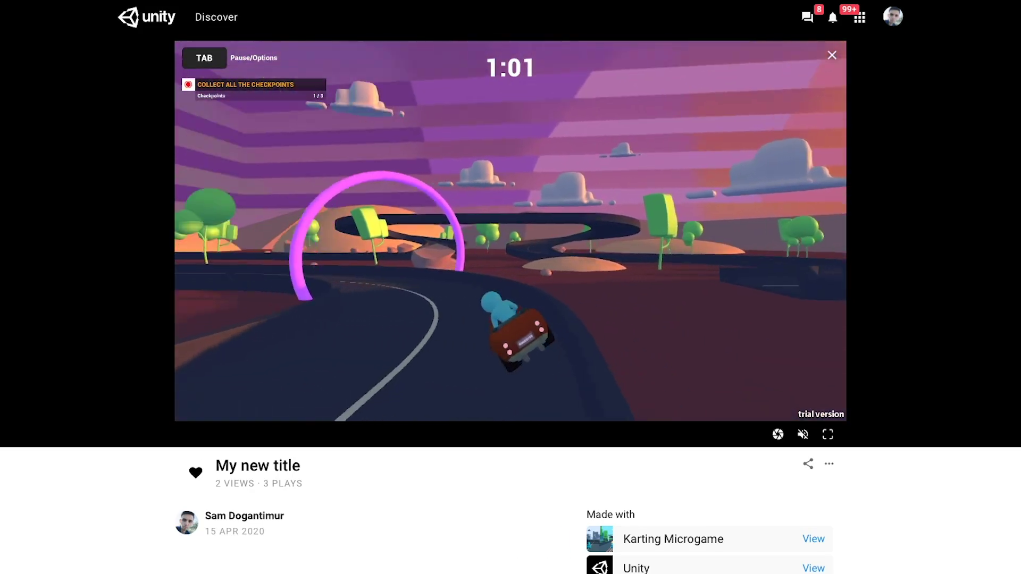
pyautogui.press('Right')
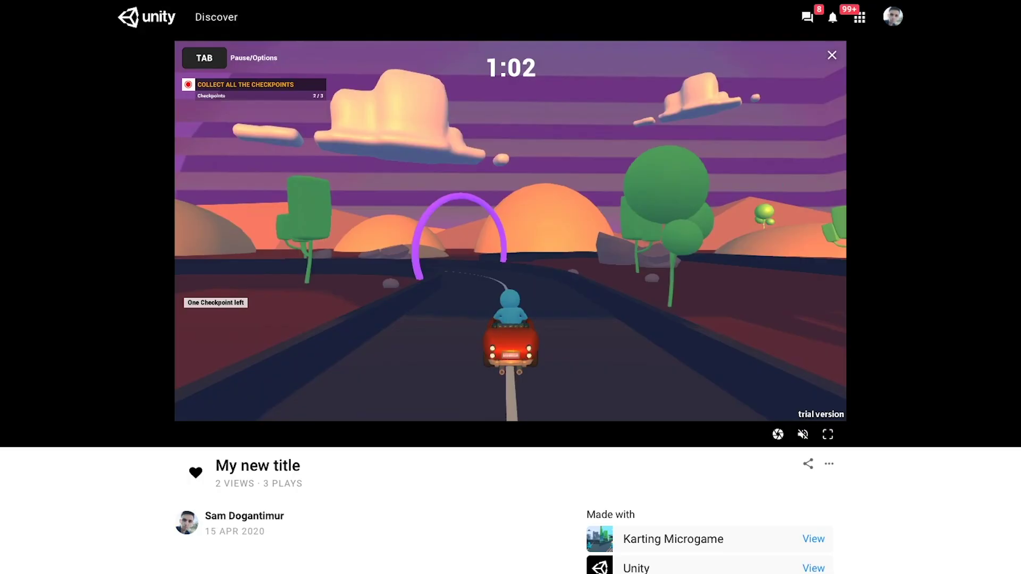
# Drive through the final checkpoint to win, then restart the race and pass another checkpoint
pyautogui.press('Right')
pyautogui.press('Right')
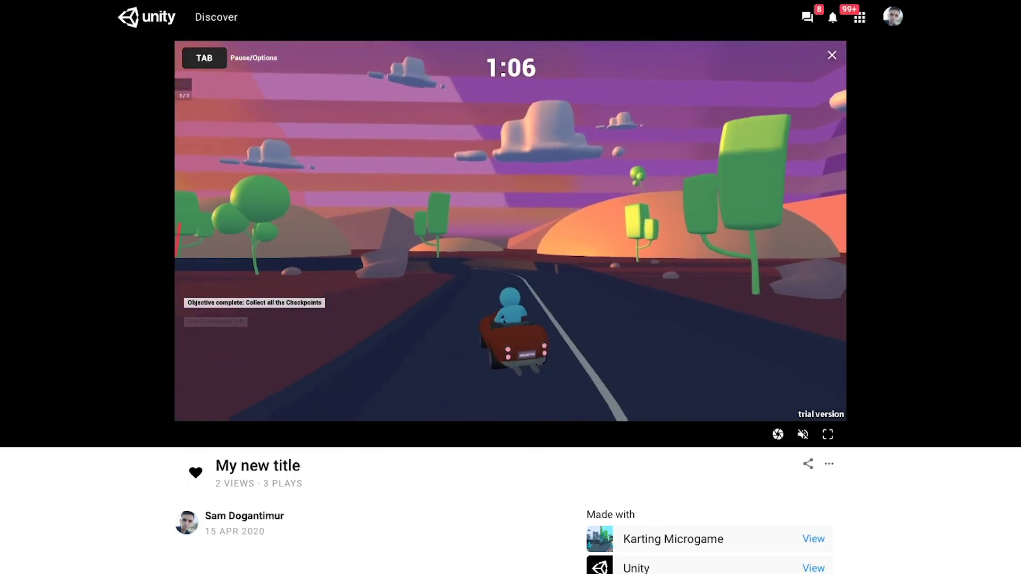
pyautogui.press('Right')
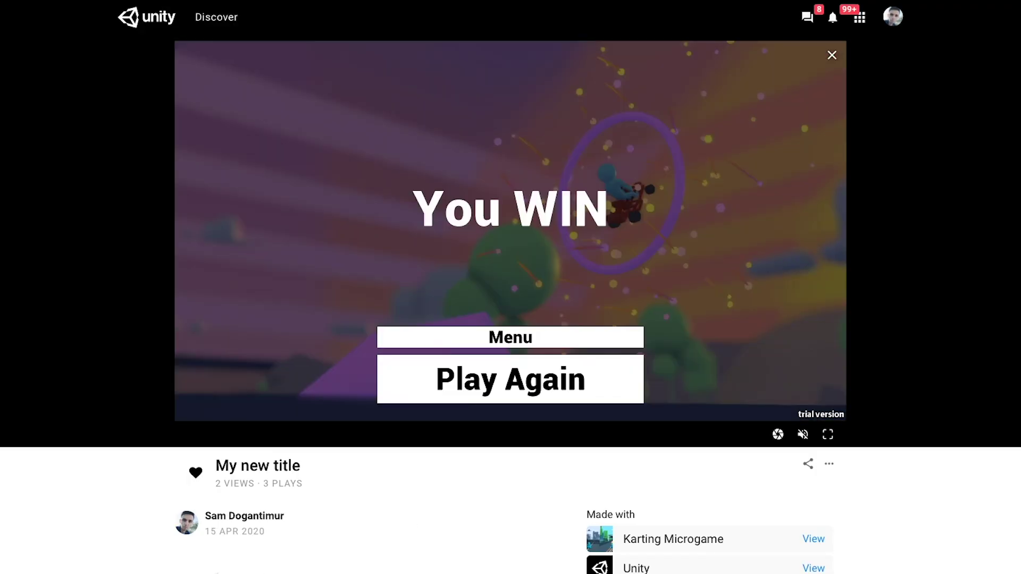
pyautogui.press('Return')
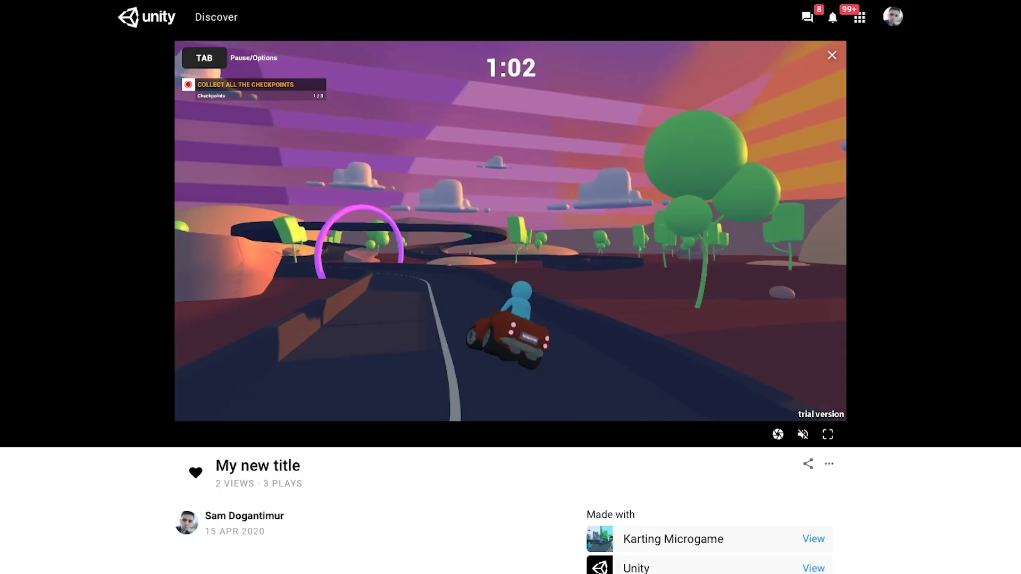
pyautogui.press('Up')
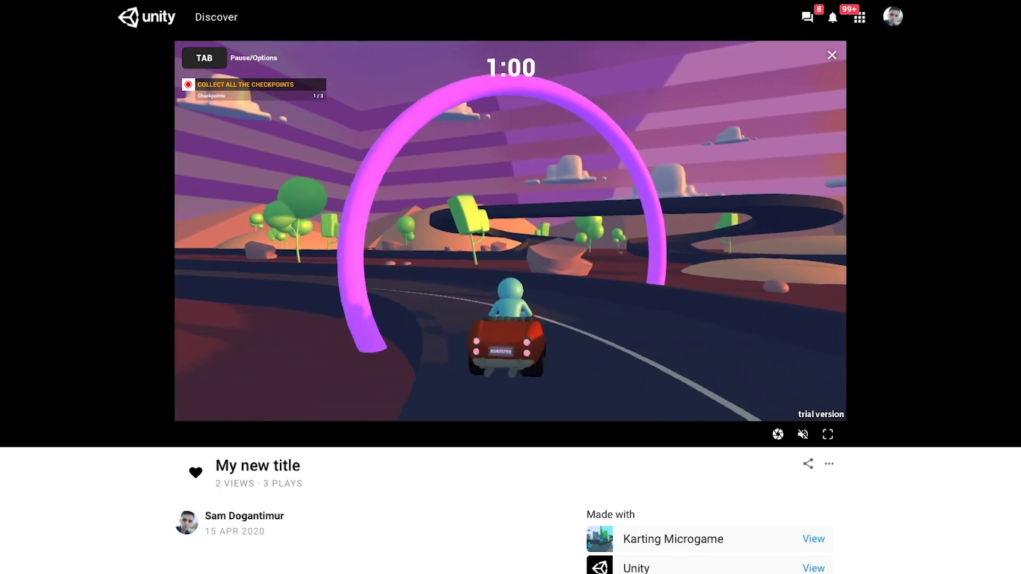